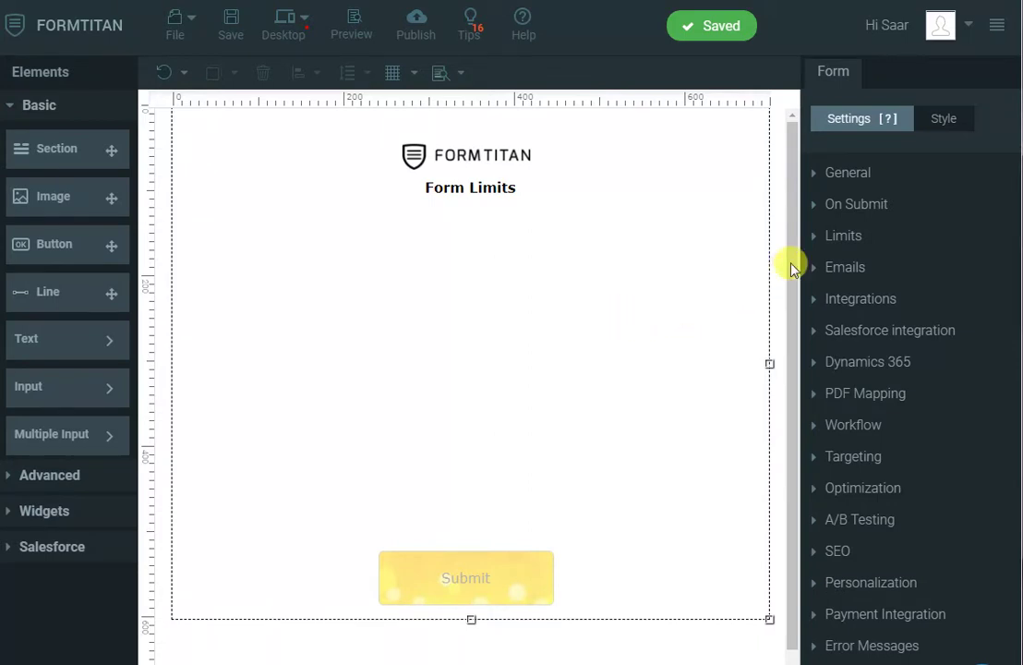
Add a Likert element to the form, below the Form Limits title.
click(829, 238)
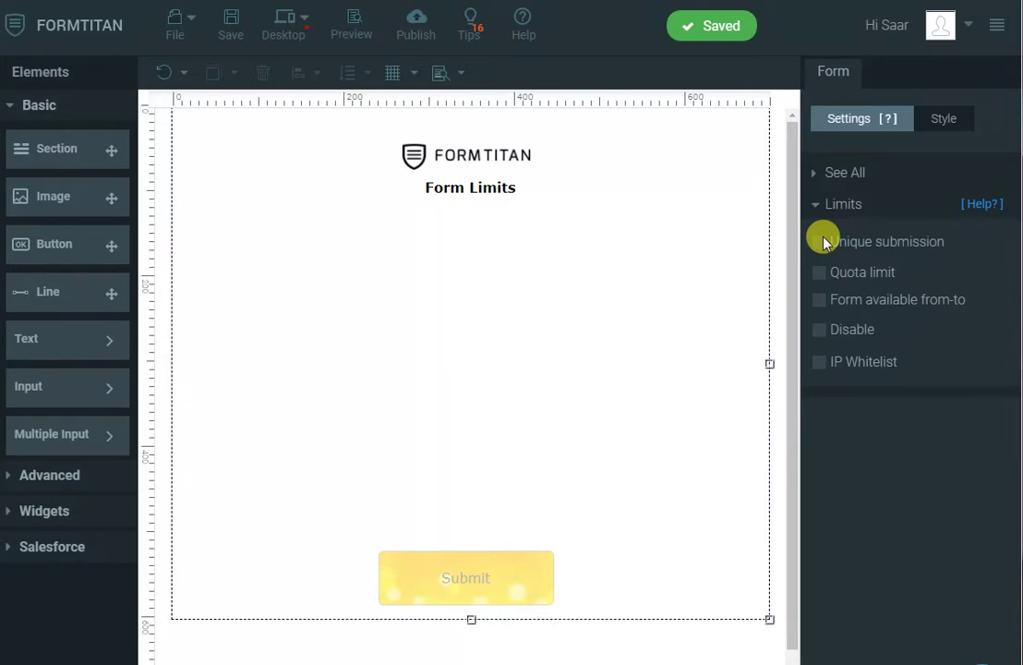
click(46, 511)
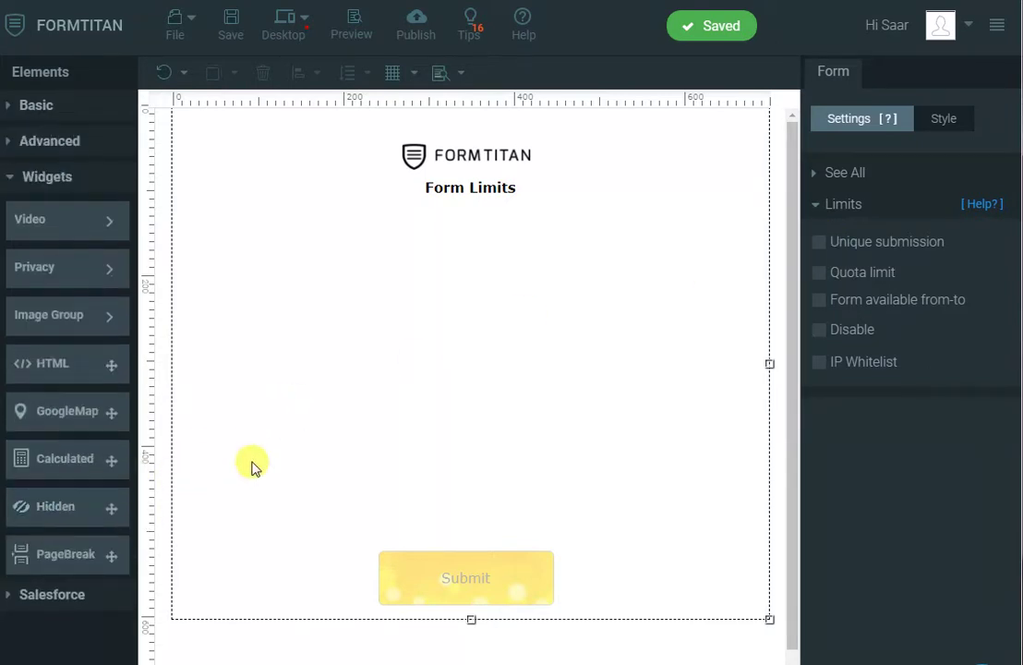
click(59, 144)
drag(41, 466, 337, 245)
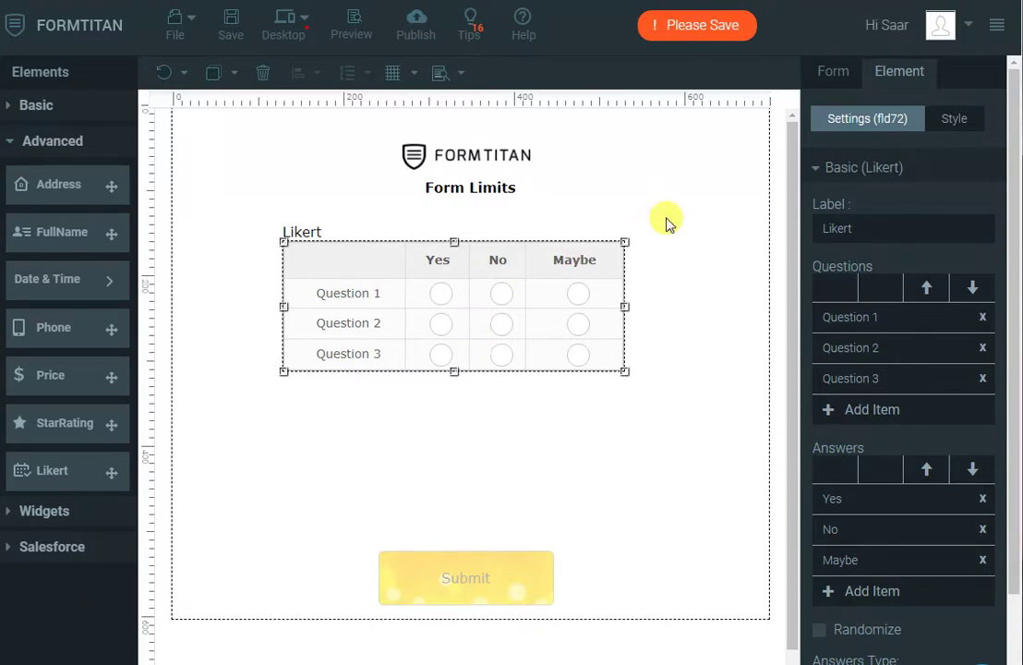
Turn on the unique submission limit in the form settings and save the form.
click(666, 218)
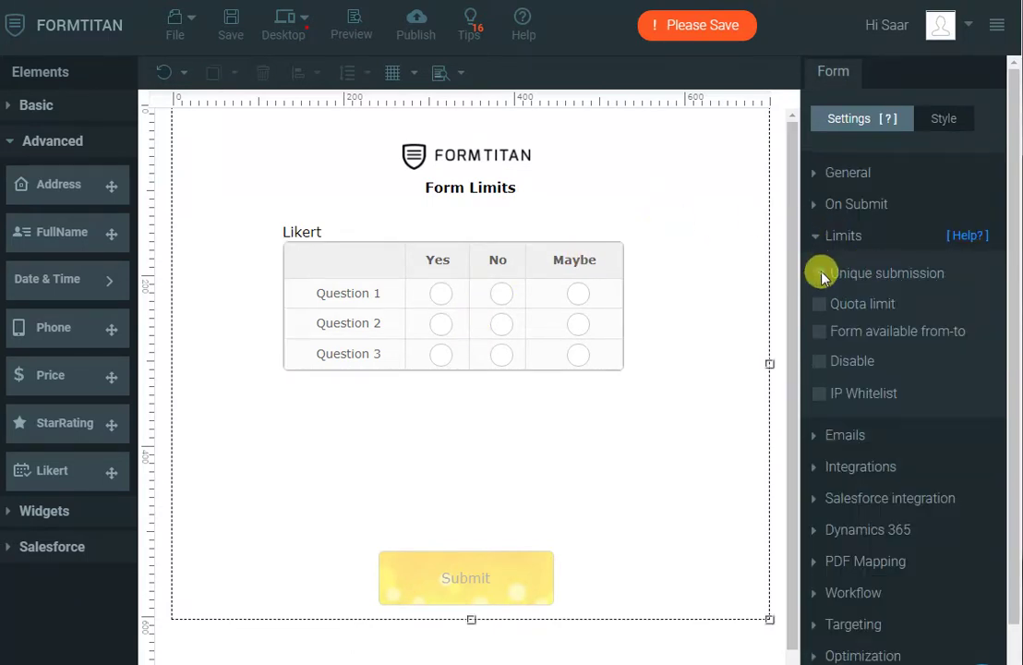
click(819, 274)
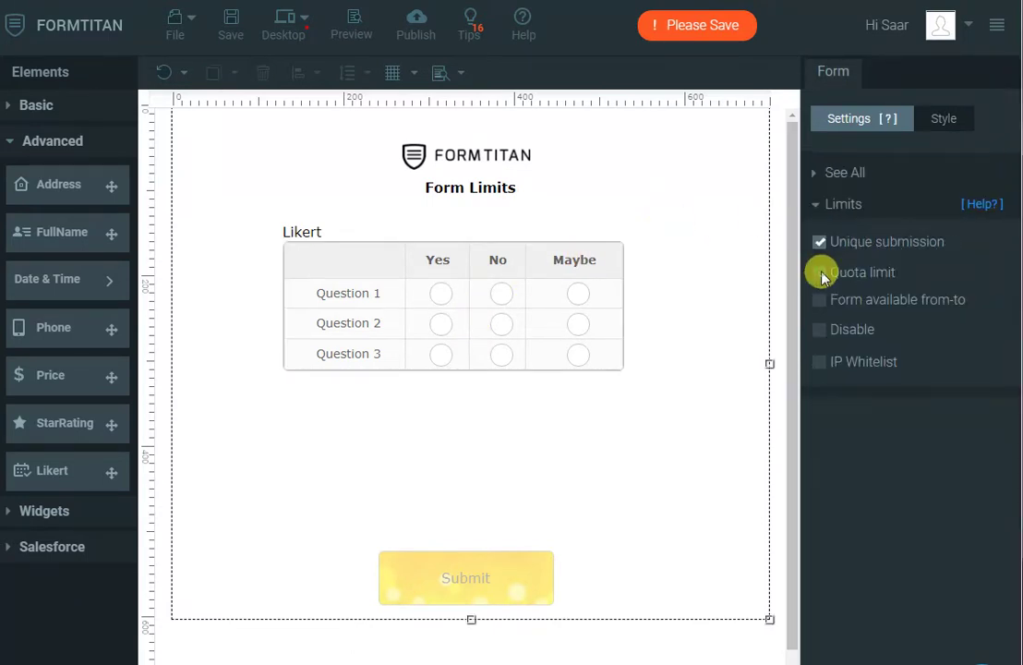
click(230, 27)
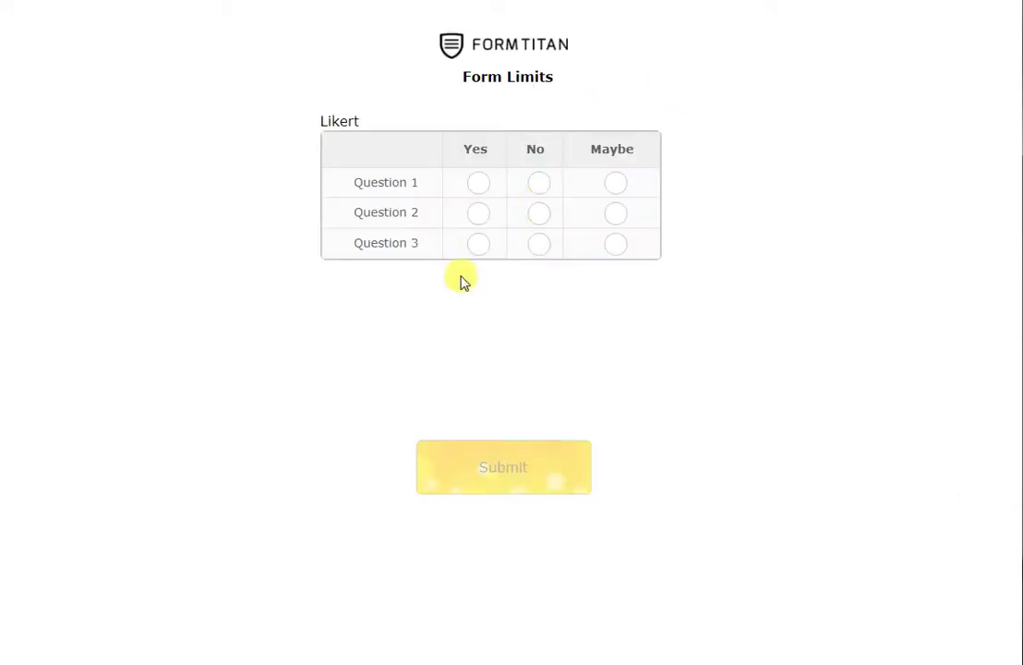
Answer Yes, No and Maybe to Questions 1, 2 and 3 in the published form and submit it.
click(480, 187)
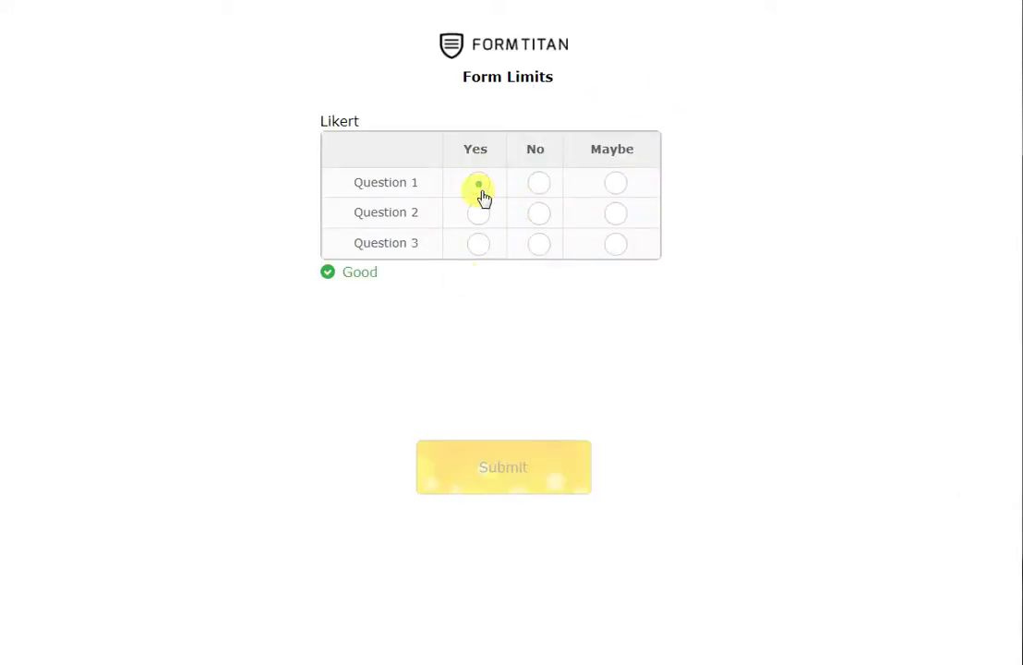
click(537, 215)
click(610, 247)
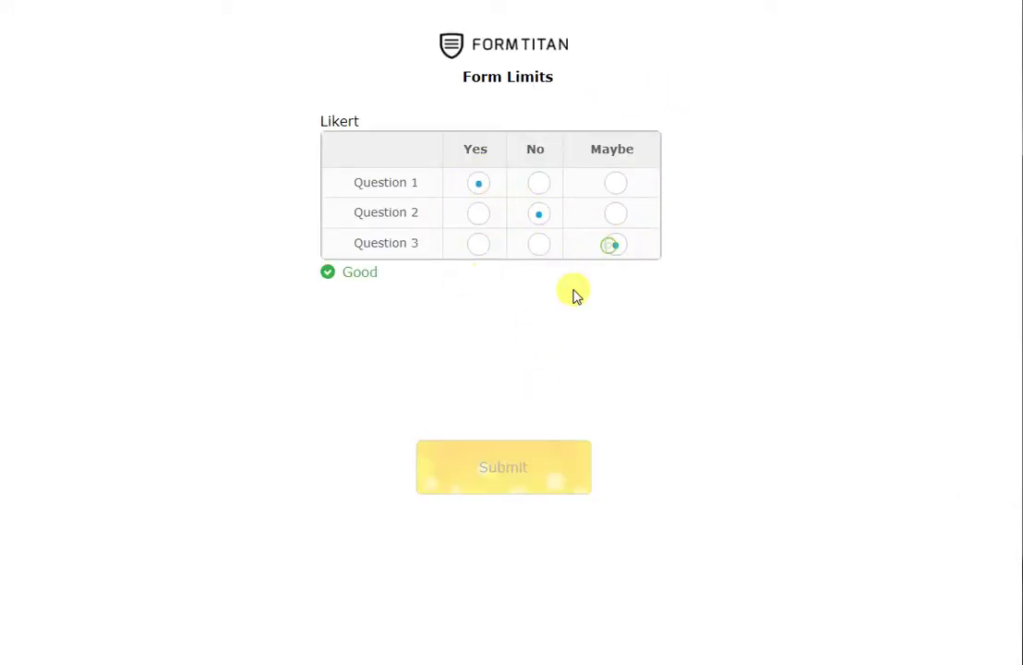
click(514, 469)
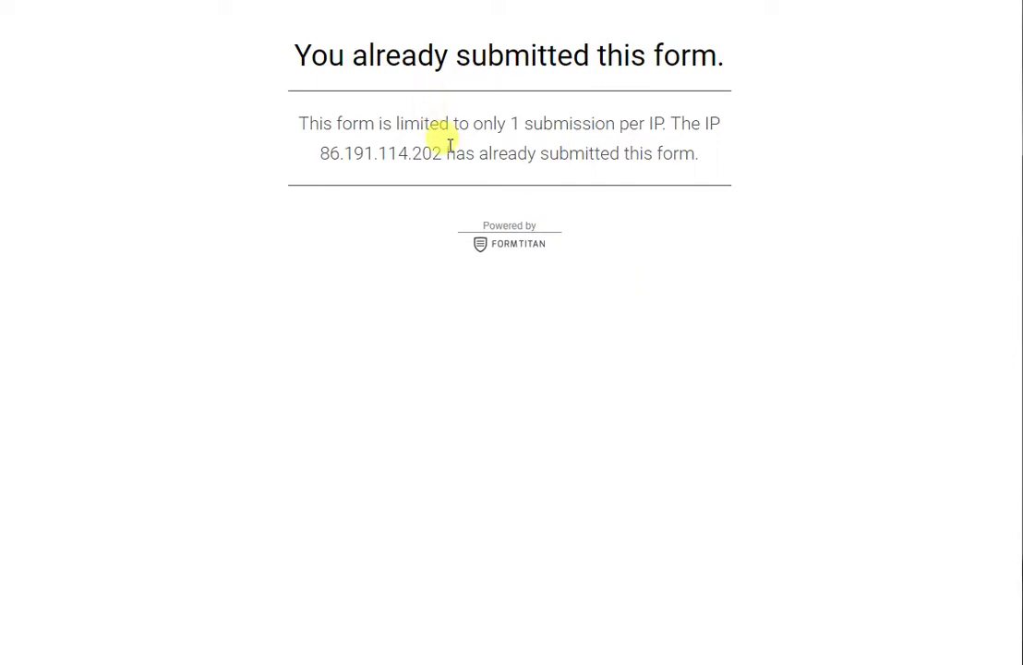
Copy the IP address from the submission-limit message, and turn off the form's unique submission limit.
drag(444, 153, 319, 155)
key(ctrl+c)
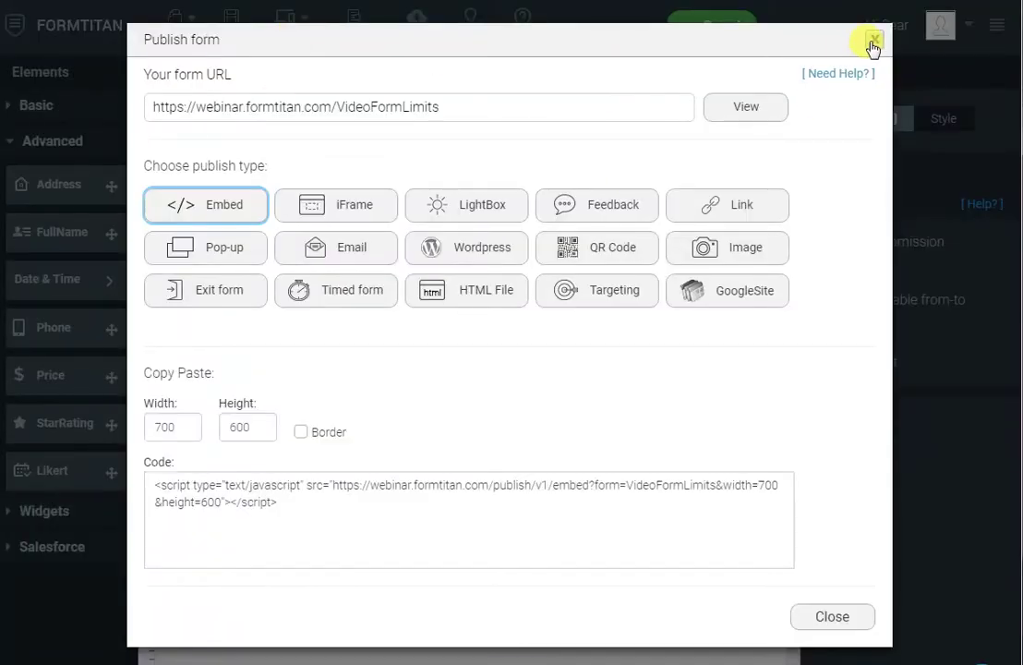
click(873, 42)
click(819, 243)
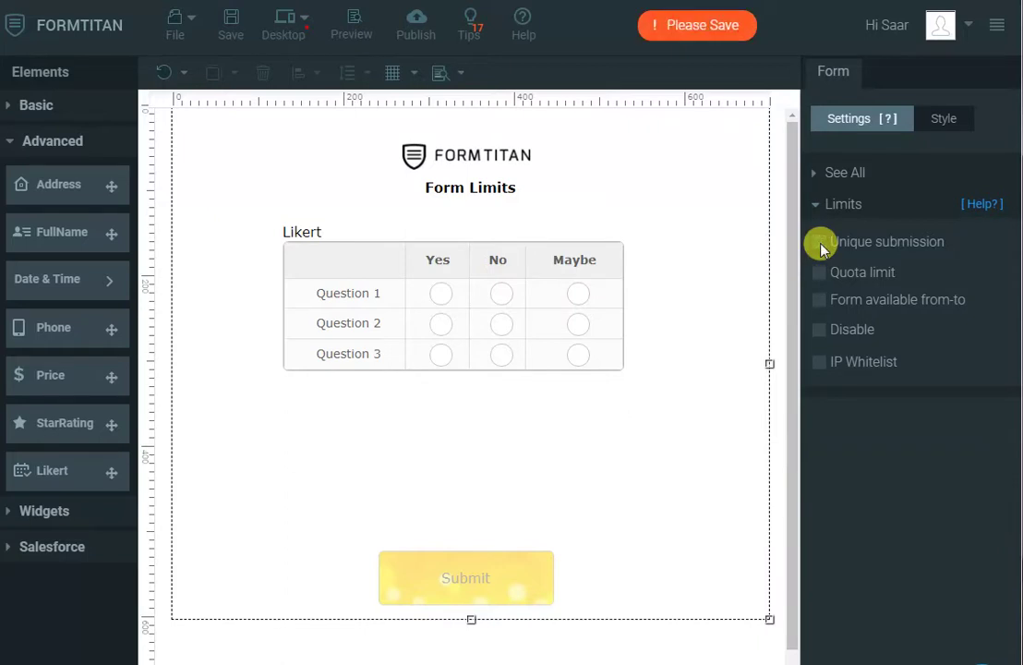
Enable the IP whitelist, paste the copied IP address into it and save the form.
click(820, 363)
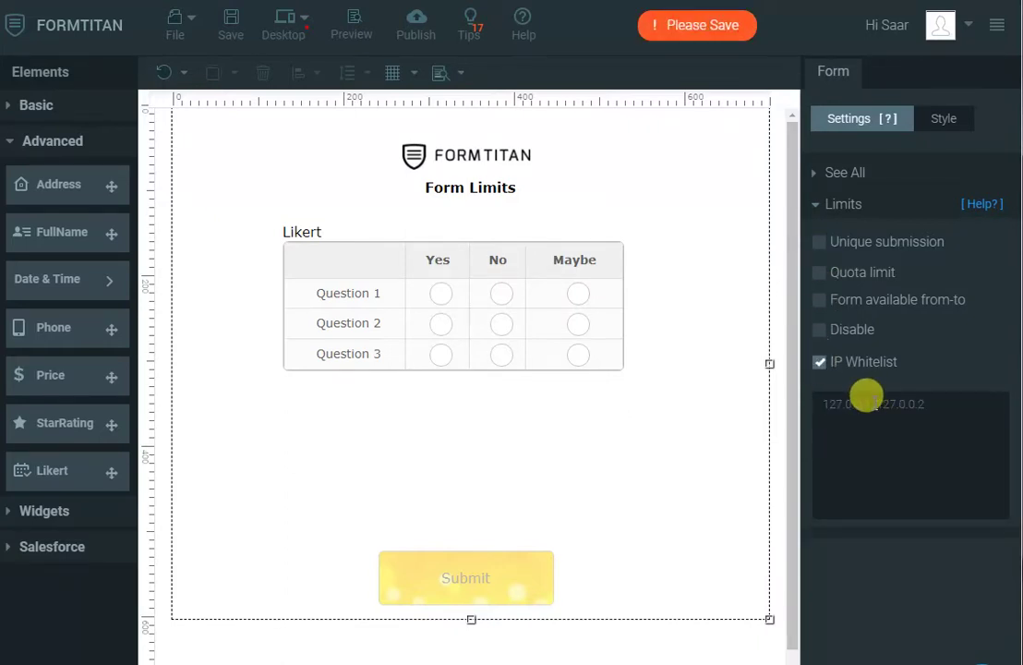
click(928, 394)
key(ctrl+v)
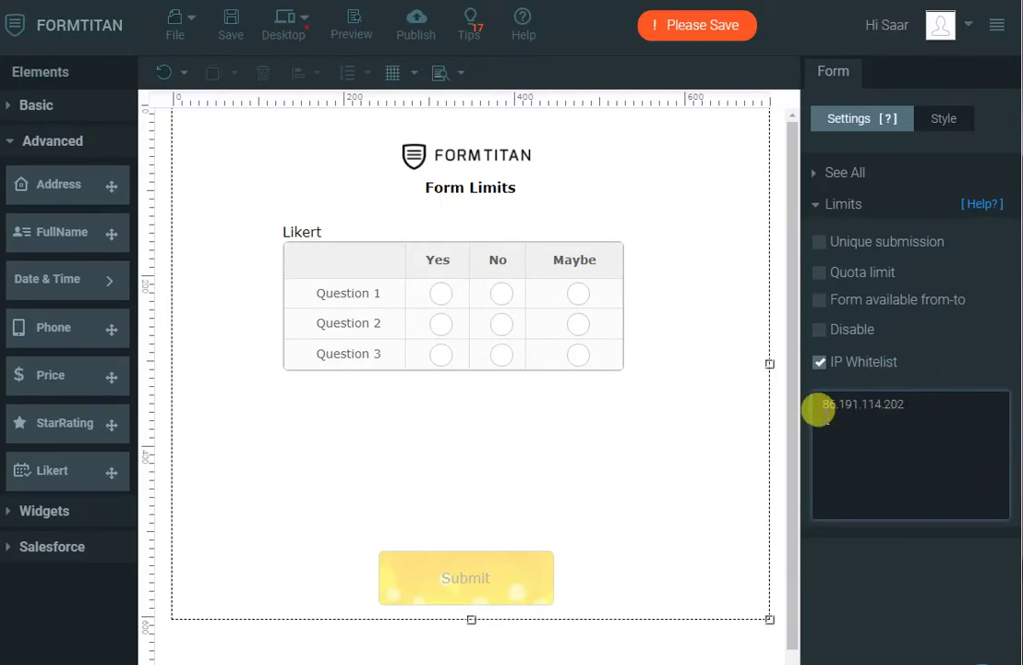
click(229, 33)
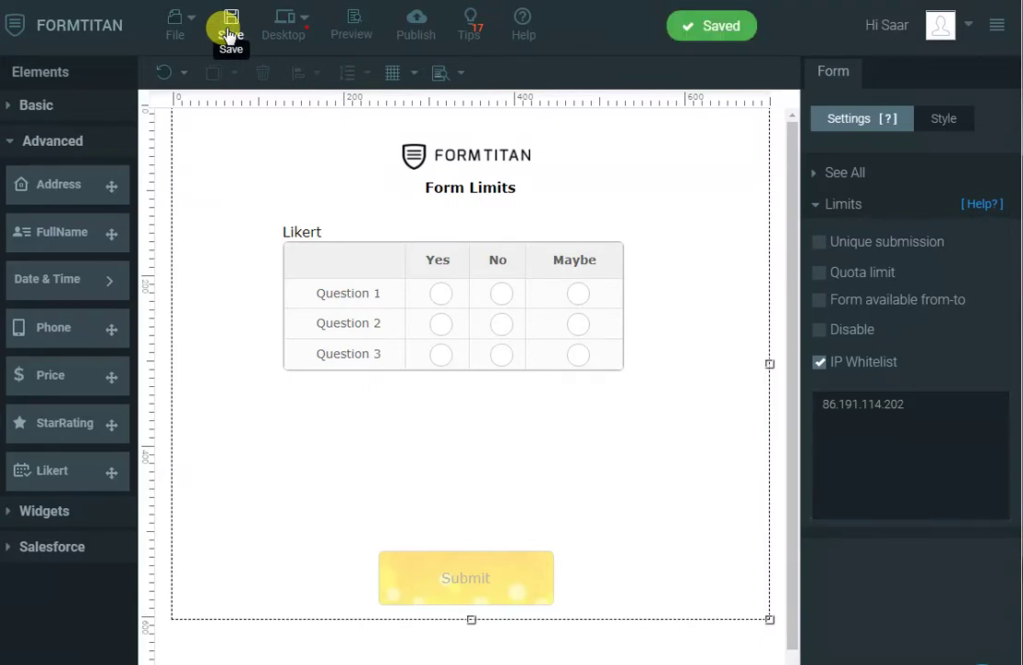
Open the published form, answer Yes, No and Maybe to Questions 1, 2 and 3, and submit it.
click(416, 28)
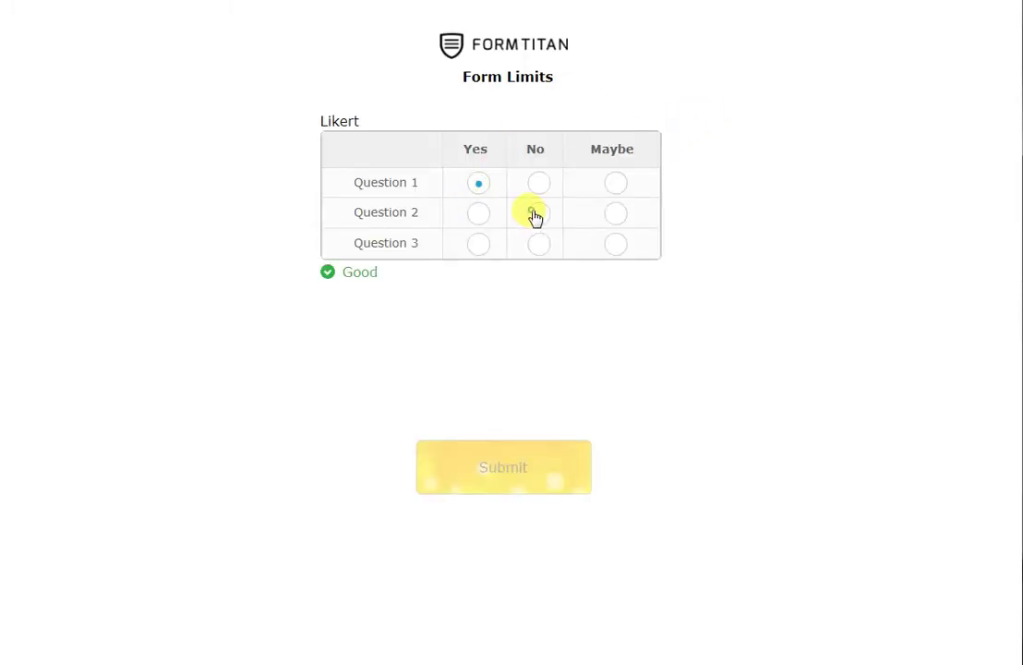
click(538, 213)
click(616, 244)
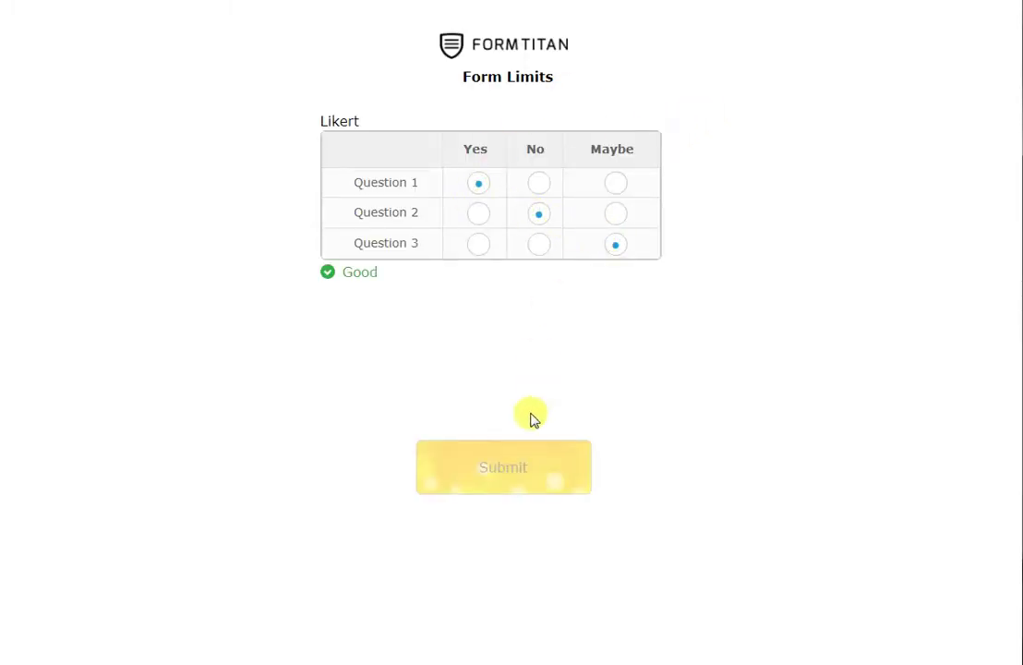
click(520, 477)
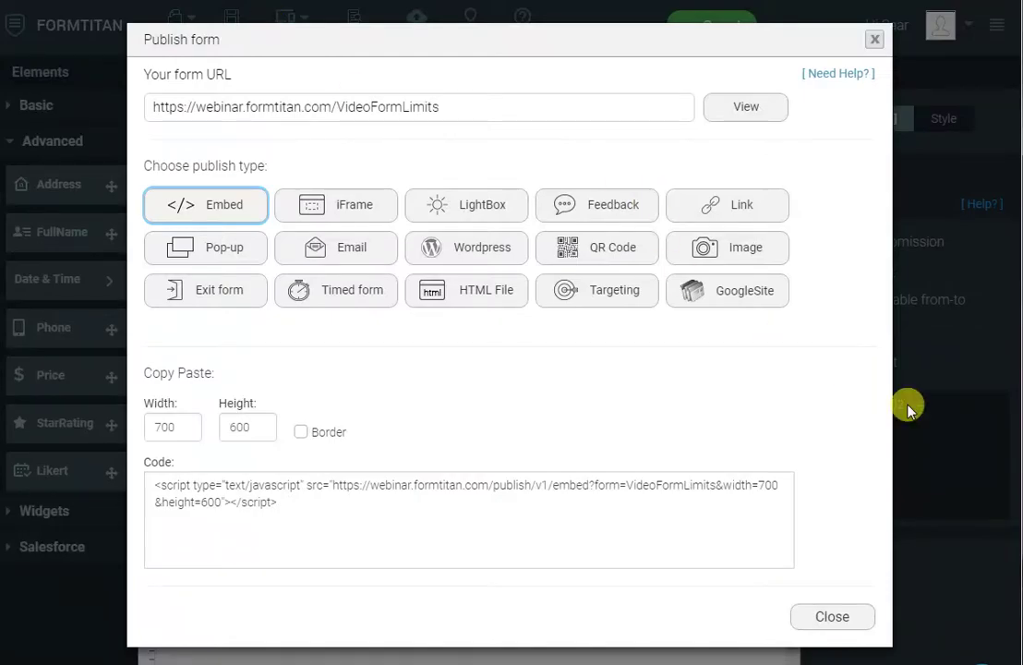
Change the whitelisted IP address so that it ends in 203 and save the form.
click(923, 414)
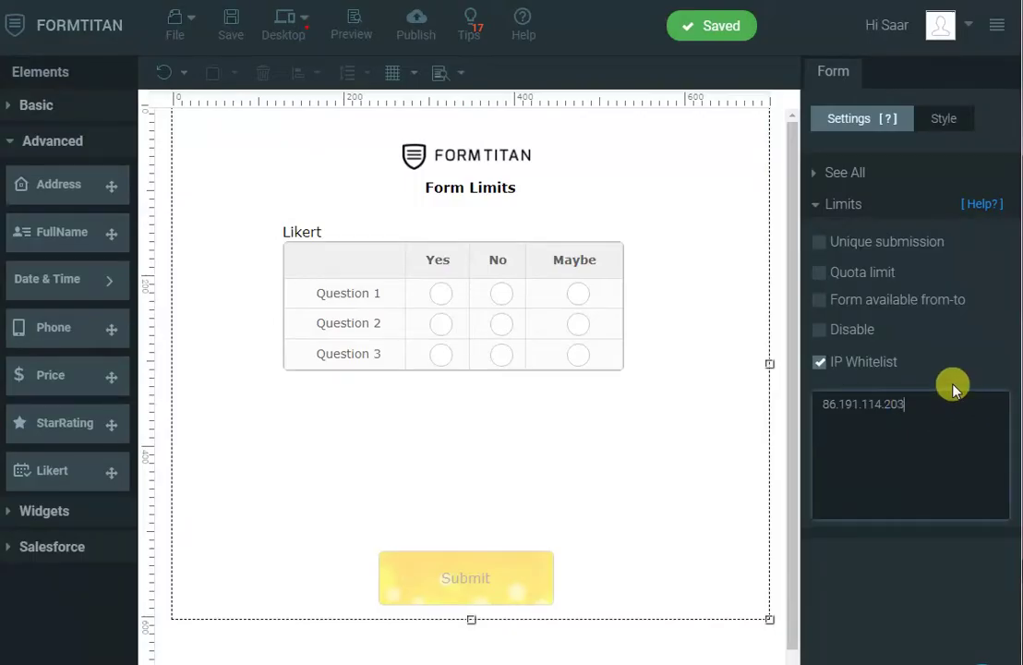
click(229, 26)
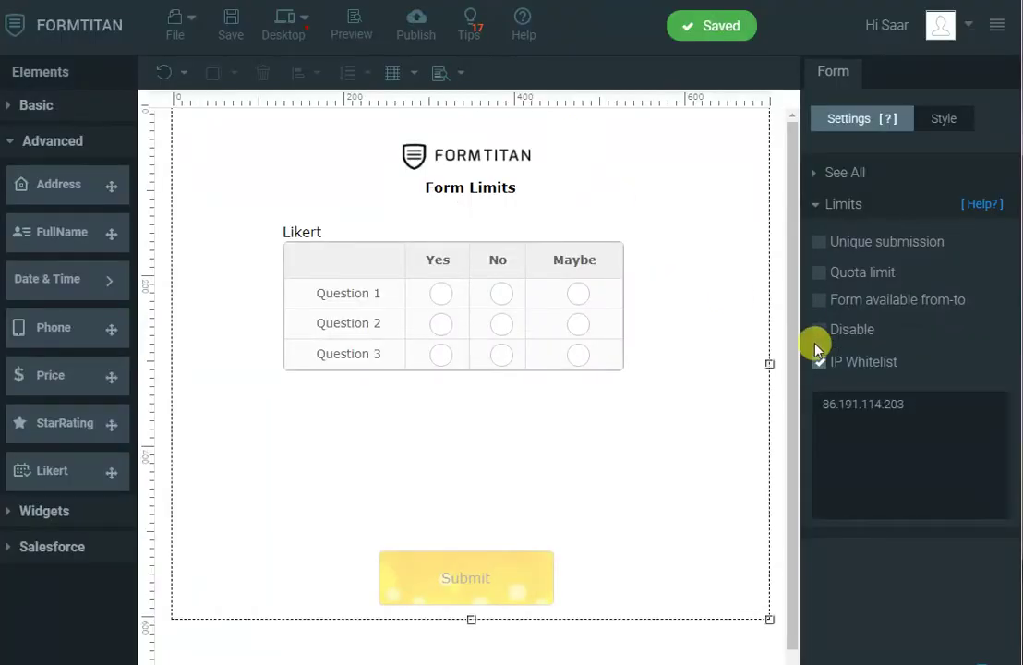
click(820, 362)
click(819, 362)
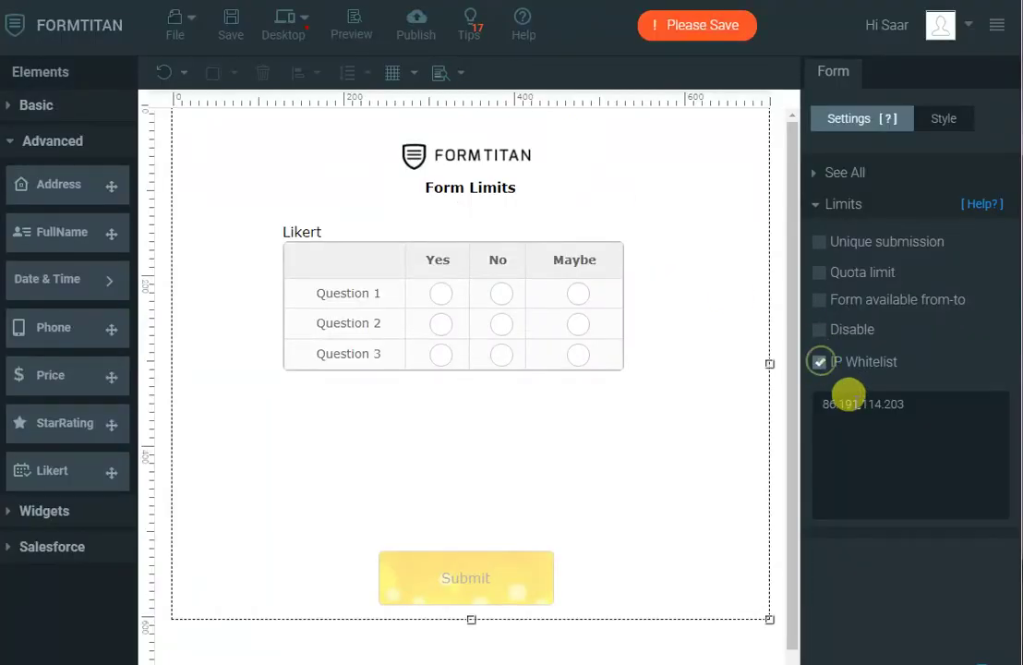
Append the copied IP address to the whitelist, separated by a comma, and save the form.
text(,)
key(ctrl+v)
click(225, 32)
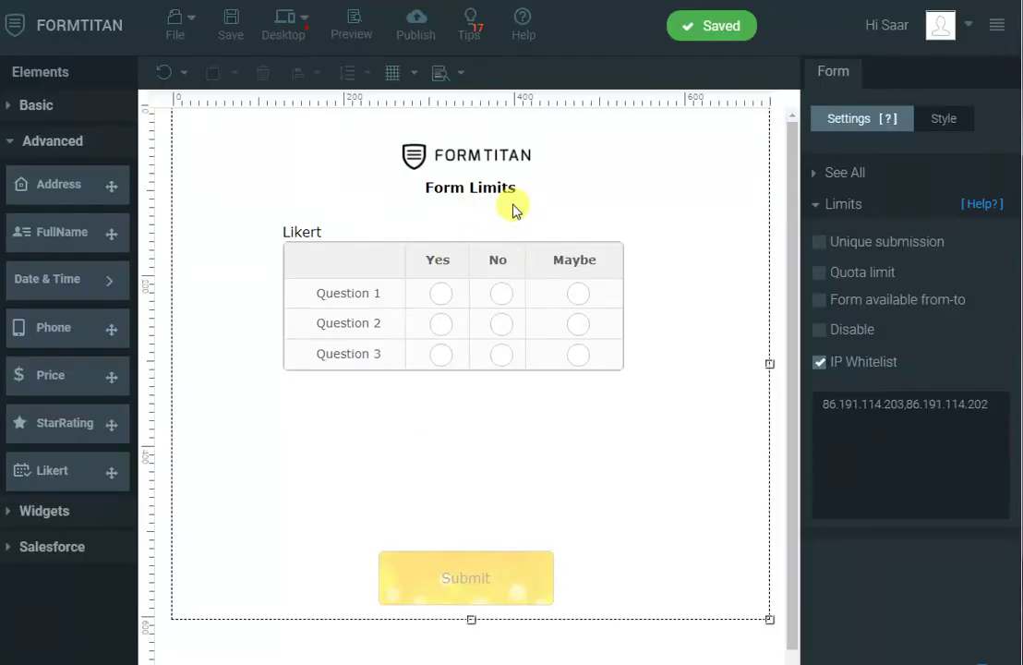
Turn off the IP whitelist, set the form to Disable and save it.
click(818, 363)
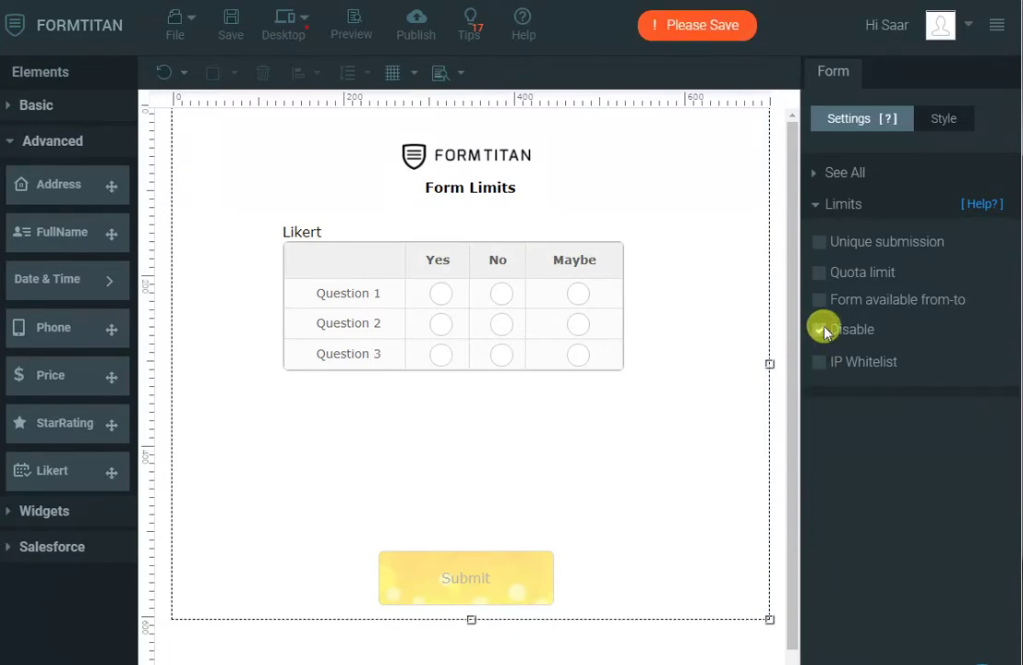
click(820, 330)
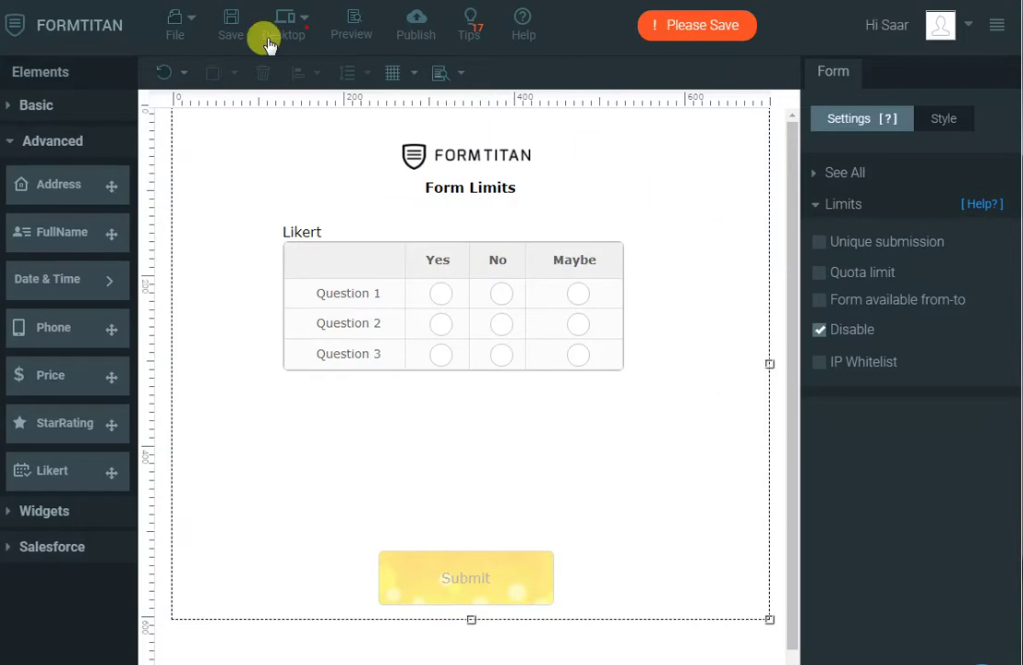
click(225, 27)
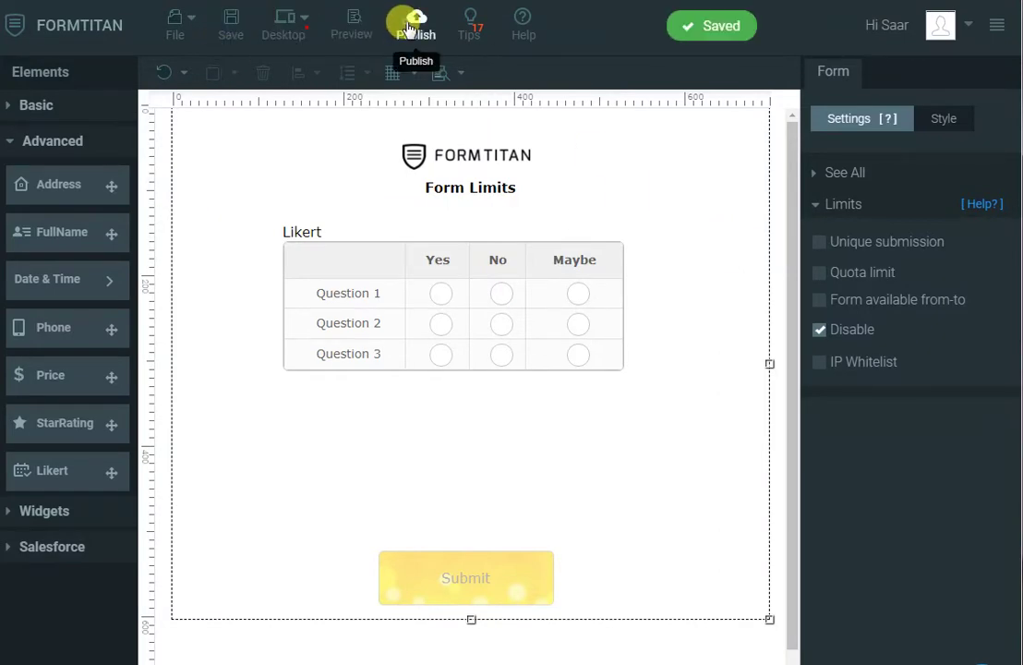
View the live page of the disabled form from the publishing options, and return to the form editor.
click(409, 24)
click(770, 109)
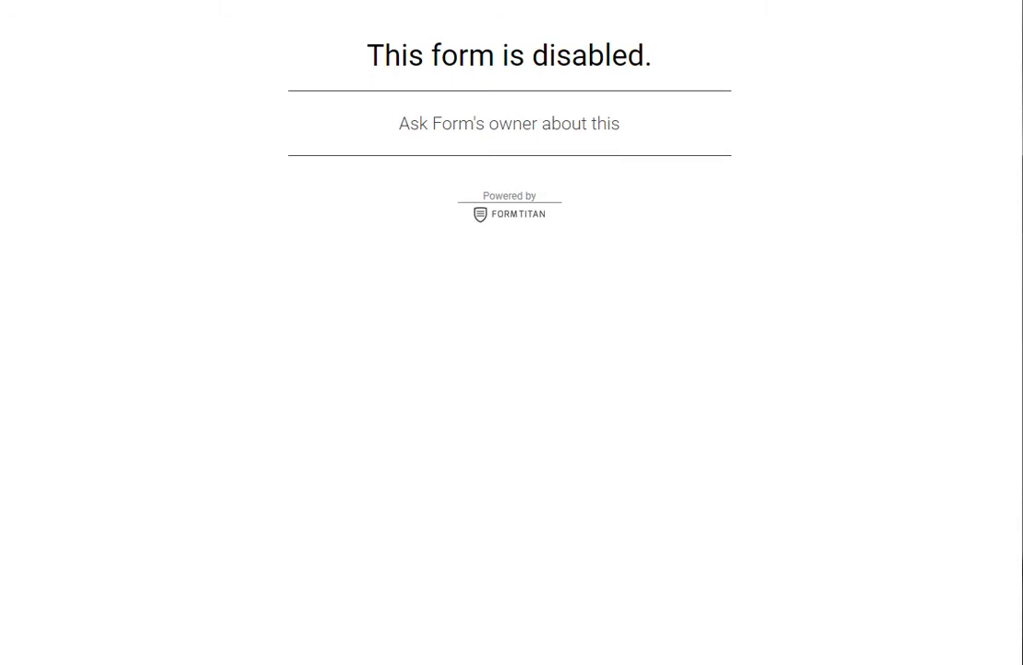
key(ctrl+w)
click(875, 38)
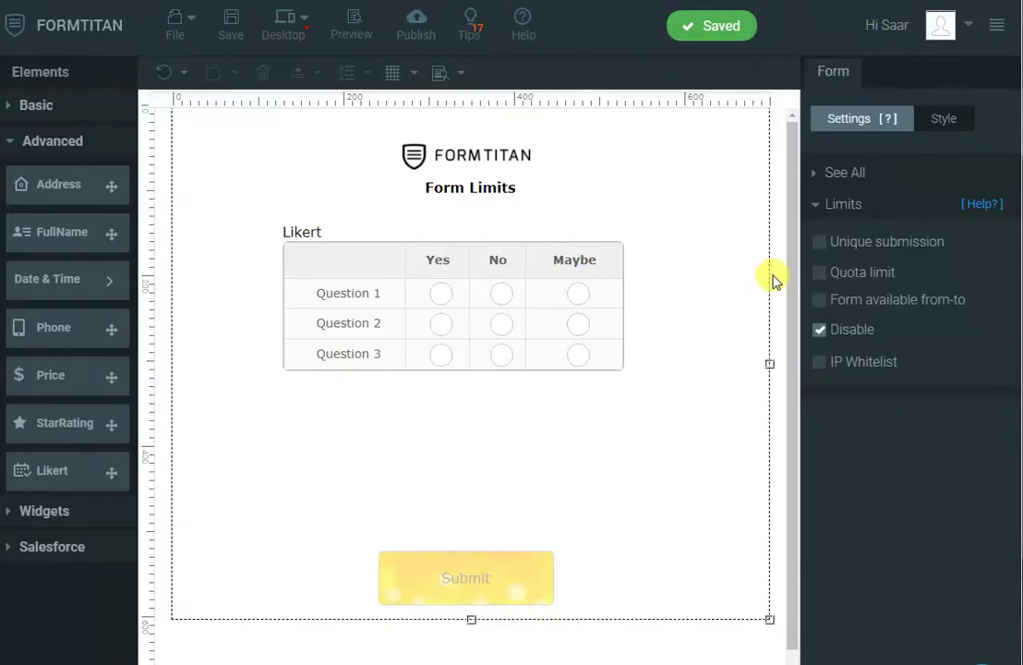
Turn off Disable and enable a quota limit with a count of 2.
click(818, 329)
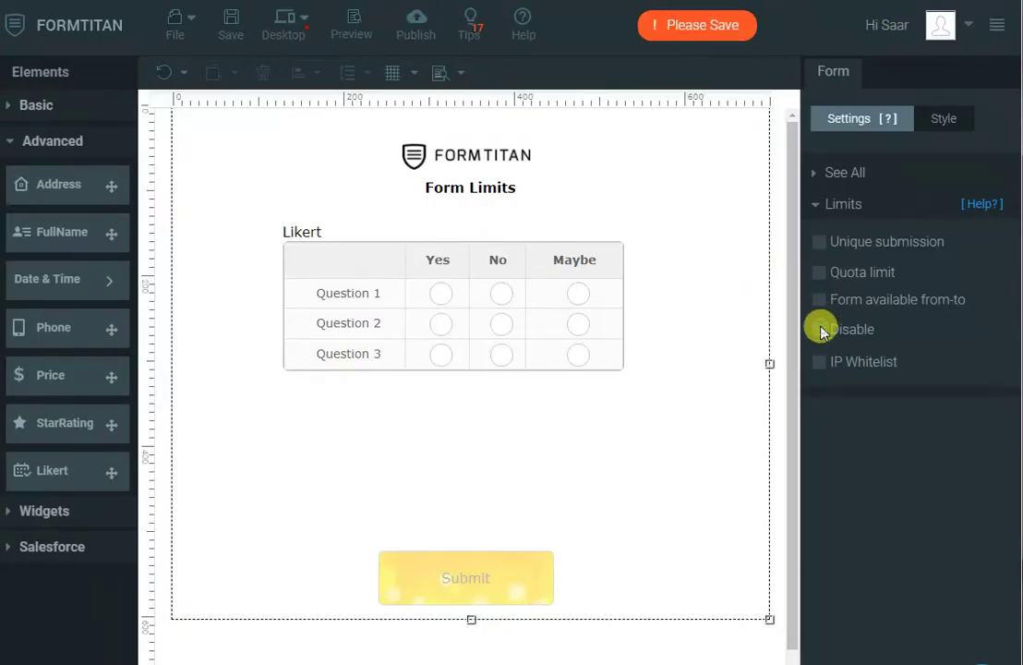
click(820, 273)
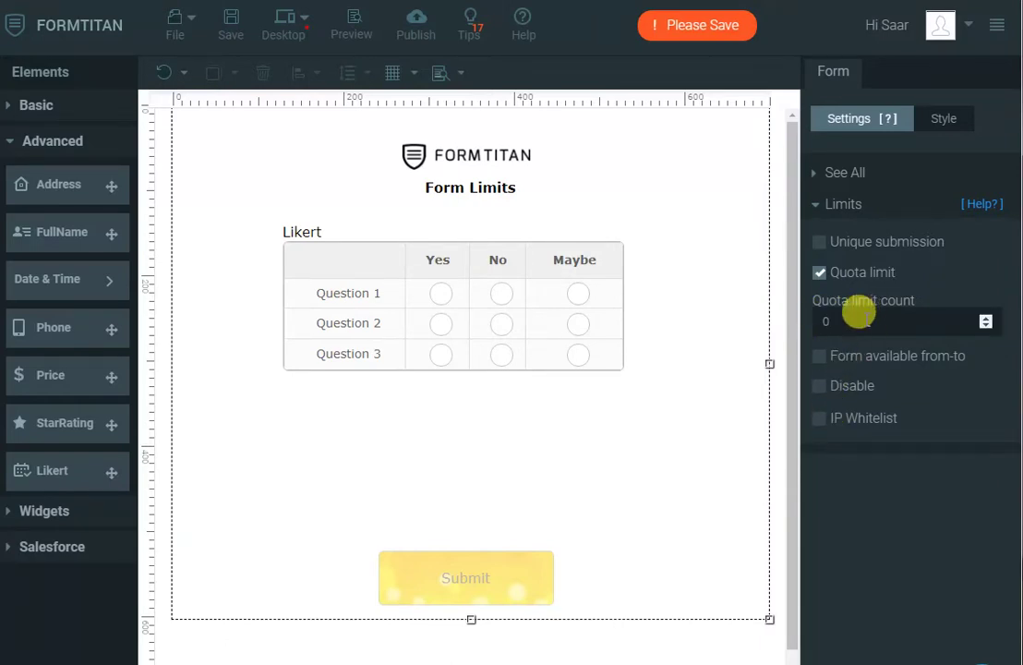
click(985, 318)
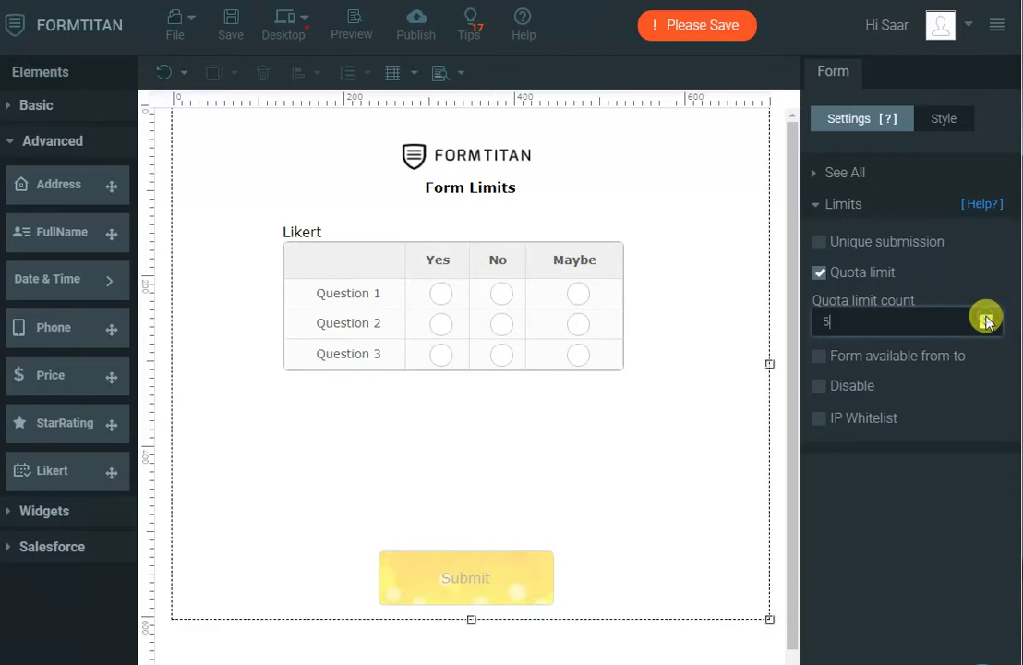
click(985, 318)
double_click(866, 319)
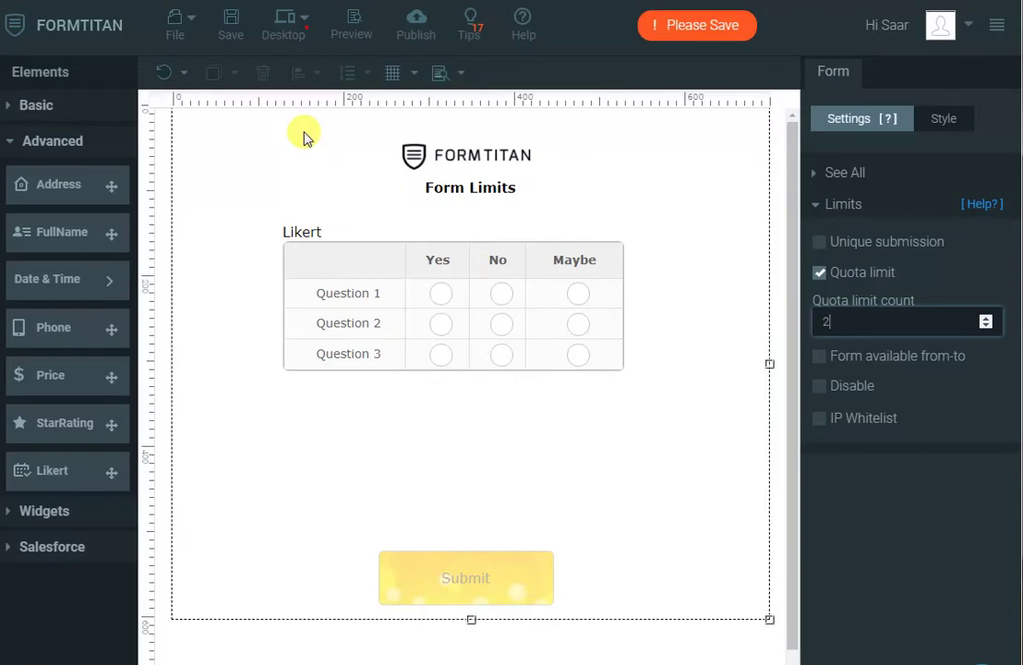
Check how the published form responds to the quota limit, and return to the editor.
click(414, 26)
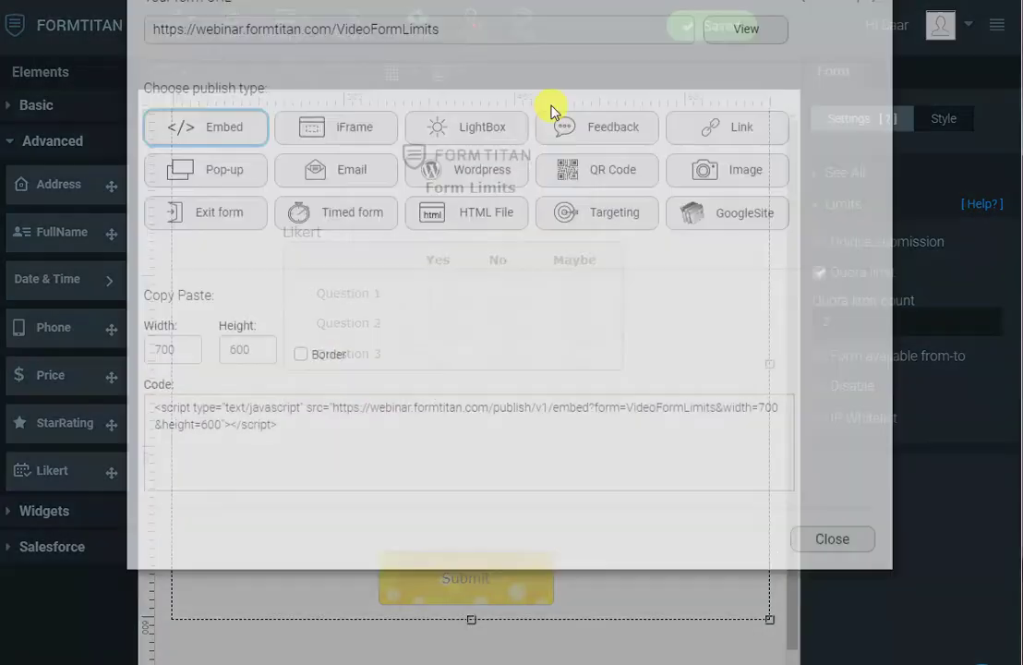
click(717, 110)
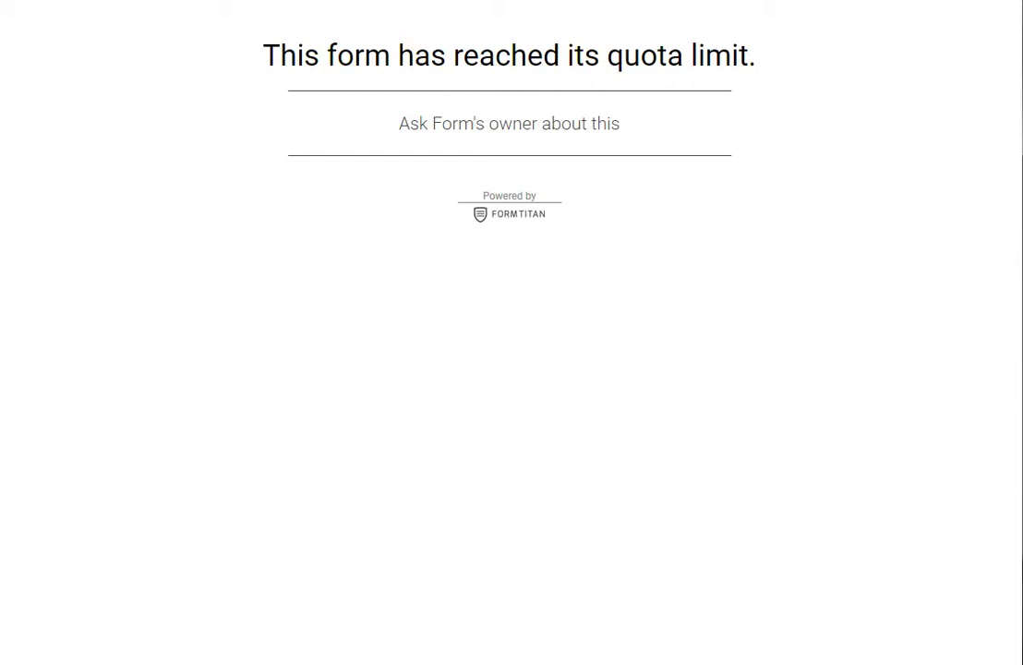
key(ctrl+w)
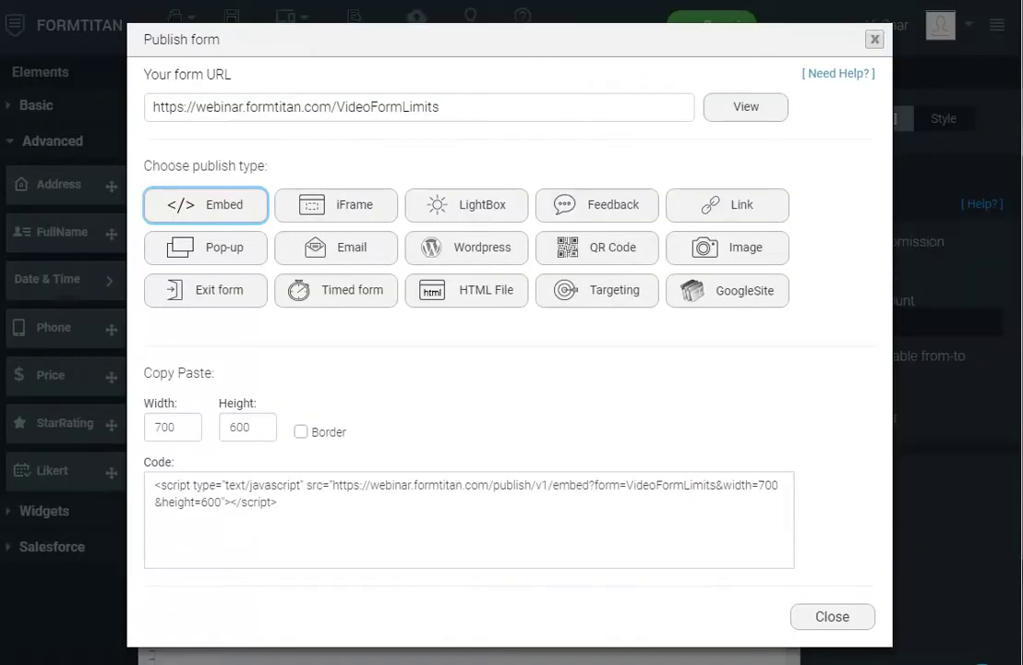
click(871, 40)
Raise the form's quota limit count and submit the published form without answering the questions.
click(868, 321)
click(982, 317)
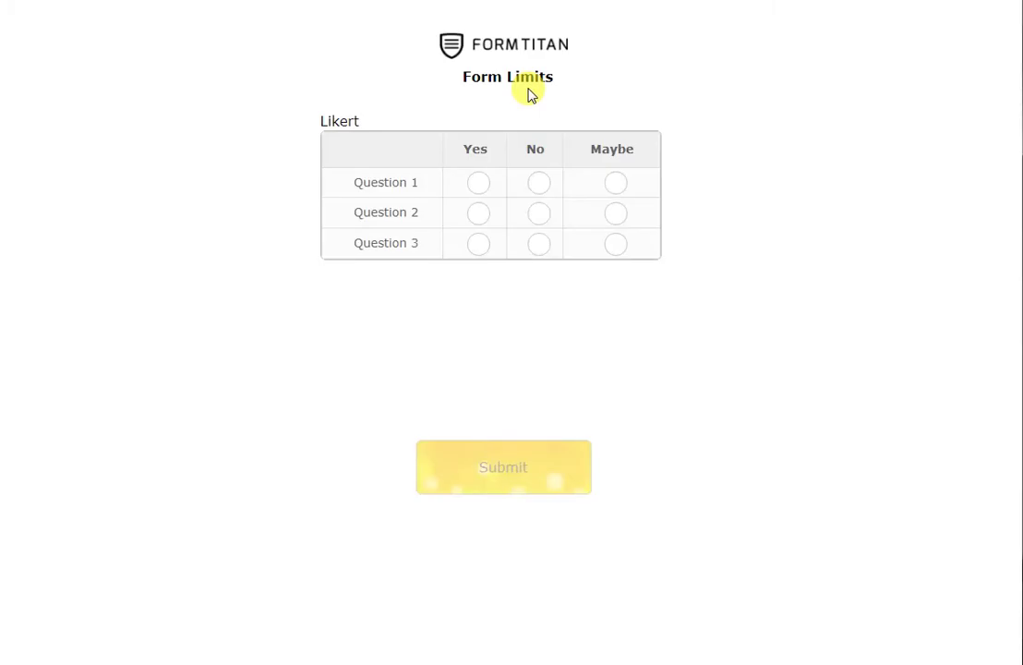
click(525, 483)
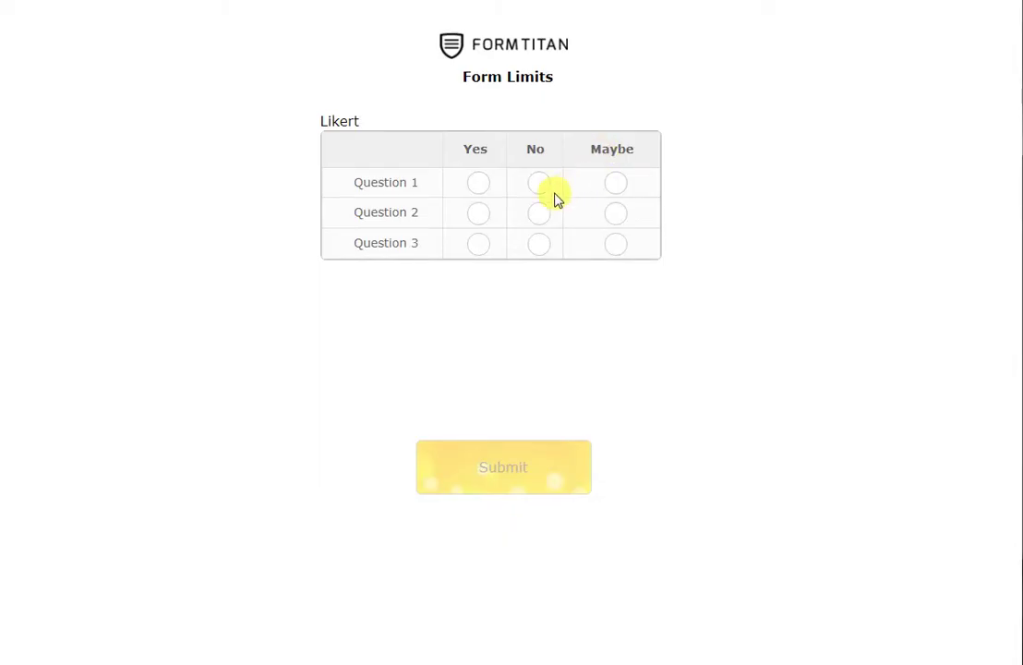
Submit the published form again, and replace the quota limit with the Form available from-to limit in the editor.
click(521, 487)
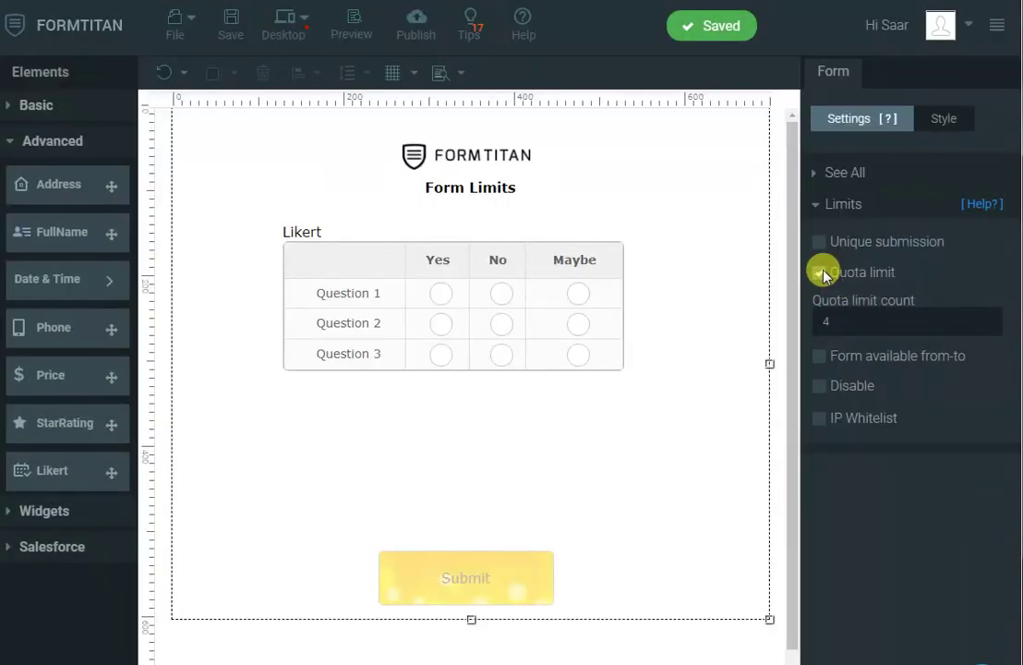
click(819, 272)
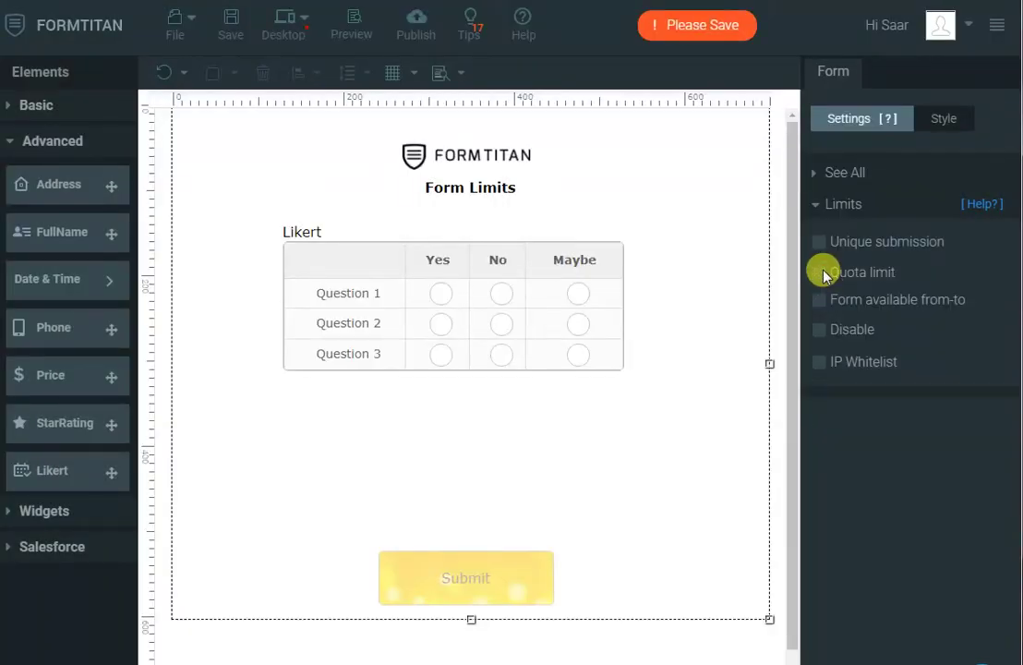
click(820, 301)
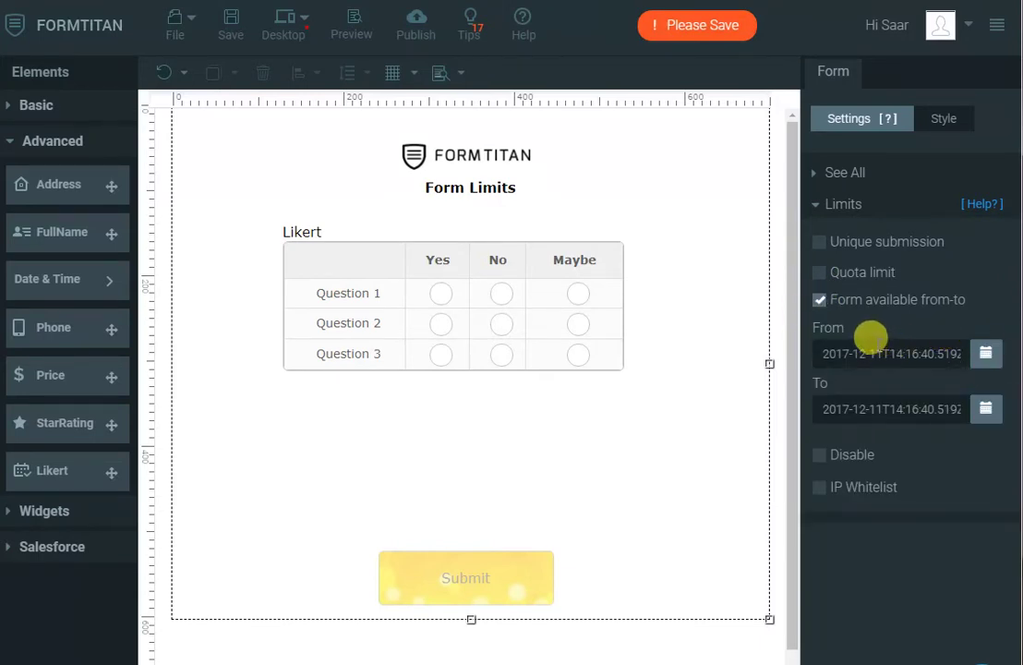
Set the form availability's From date to 2018-04-01.
click(984, 357)
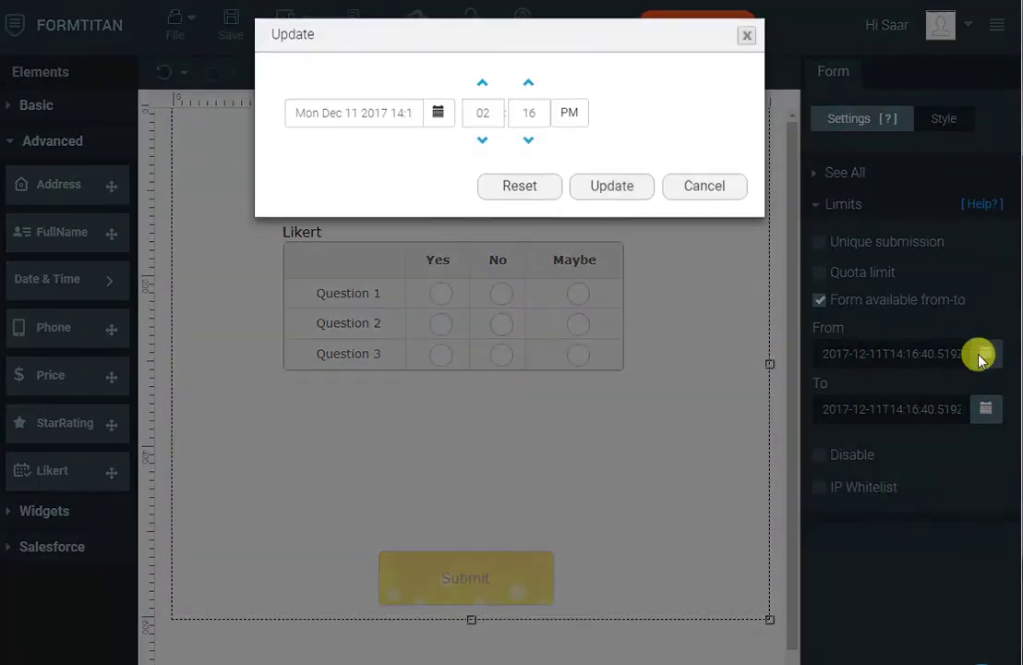
click(437, 118)
click(523, 155)
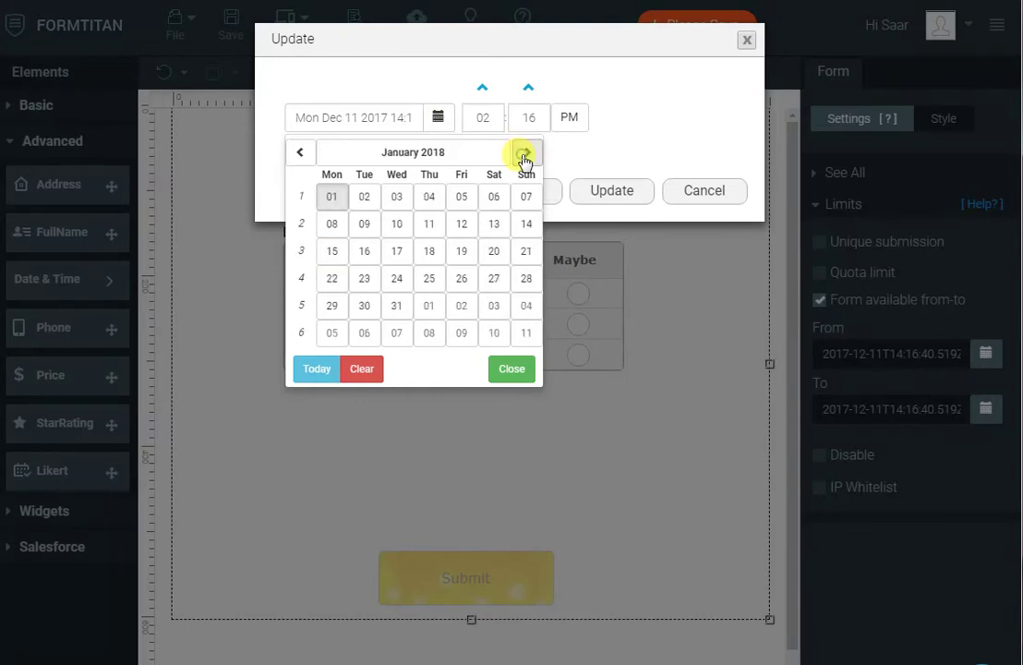
click(523, 155)
click(524, 155)
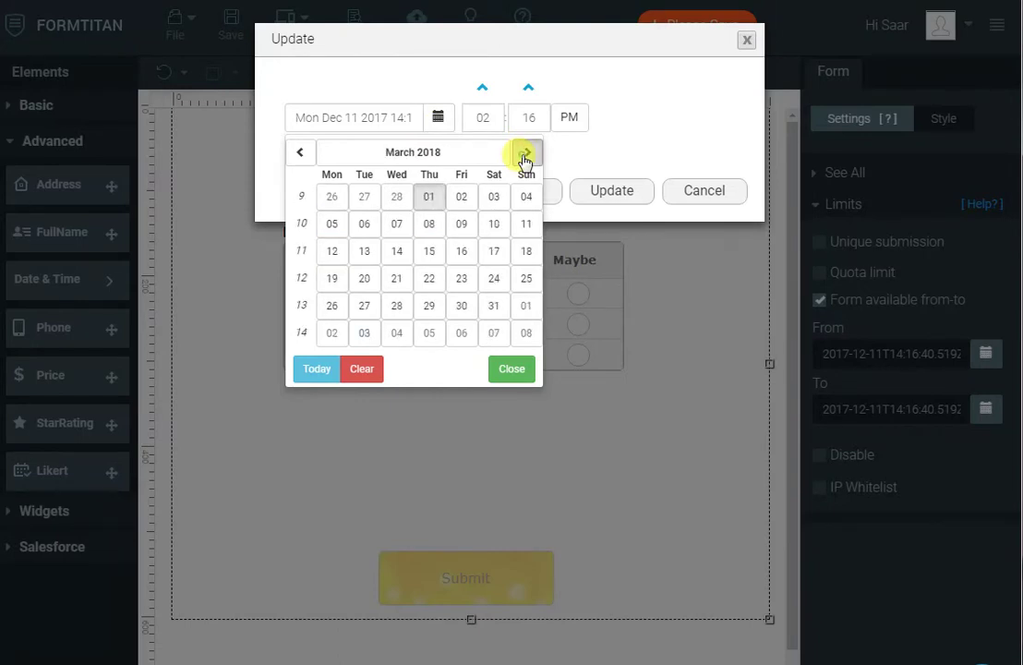
click(523, 157)
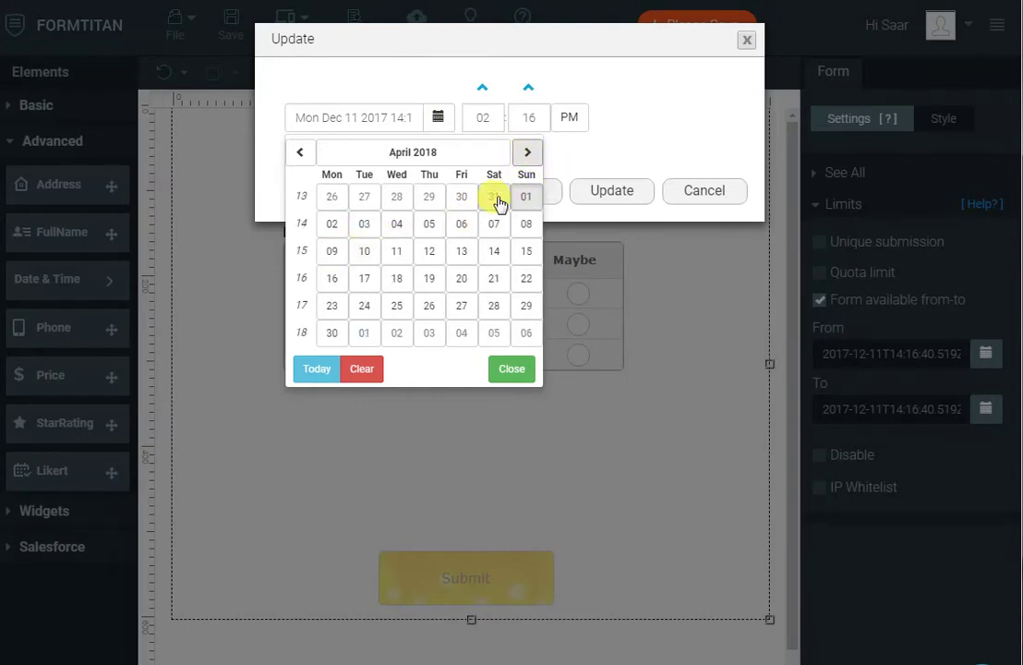
click(526, 197)
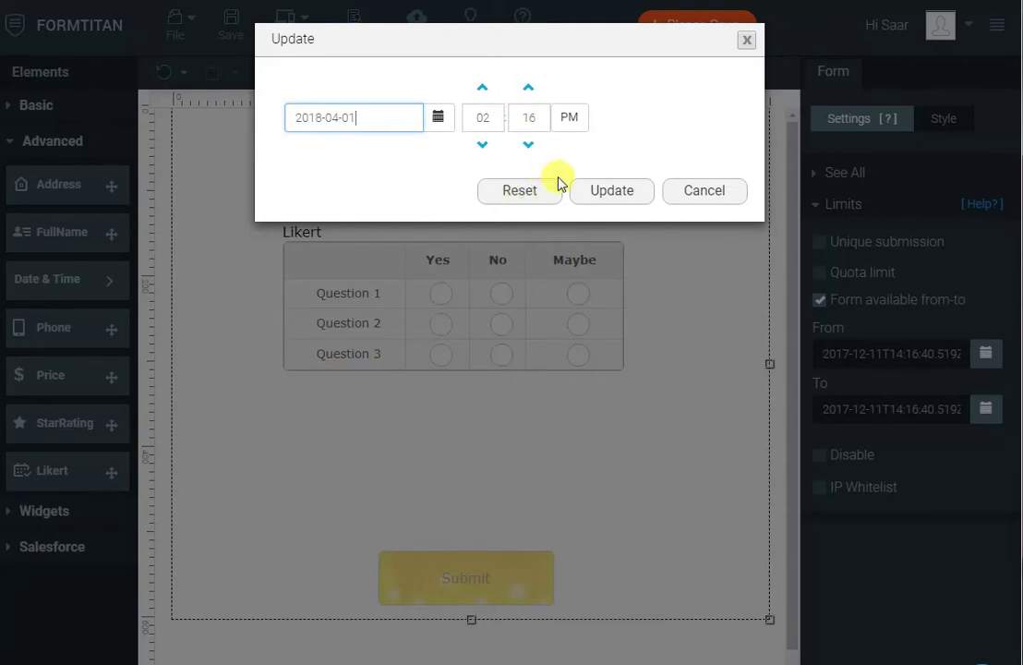
click(605, 192)
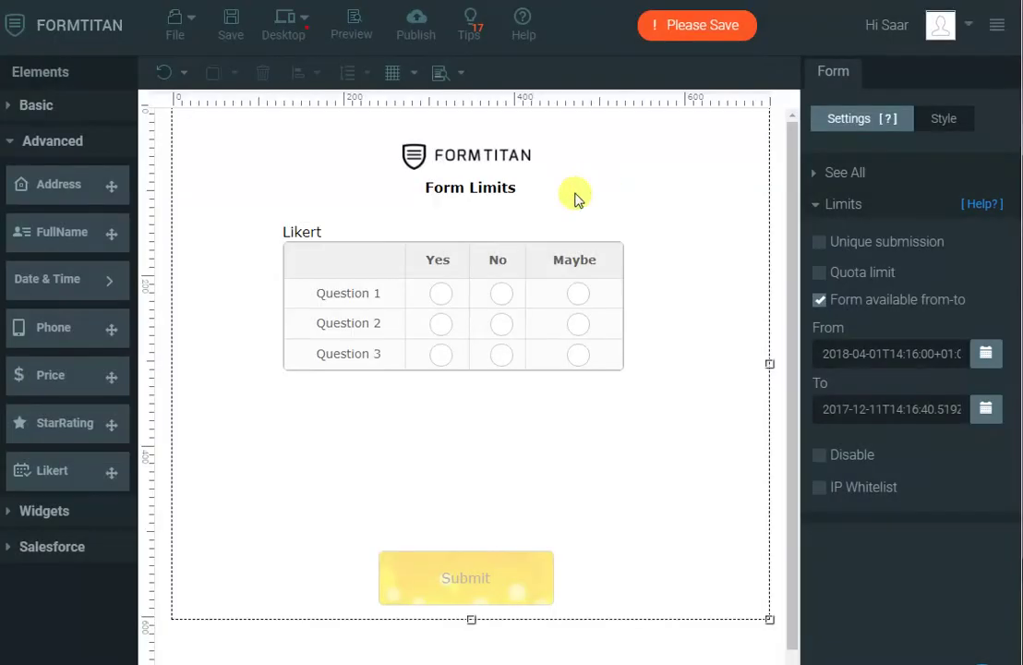
Set the form availability's To date to 2018-04-04.
click(984, 409)
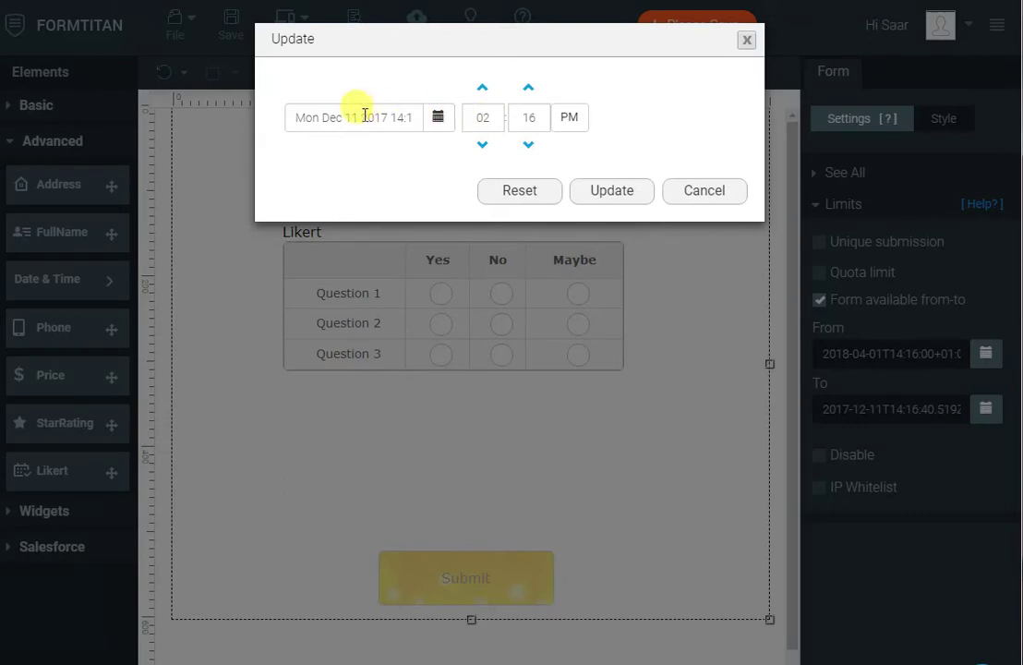
click(441, 118)
click(527, 153)
click(527, 153)
click(527, 153)
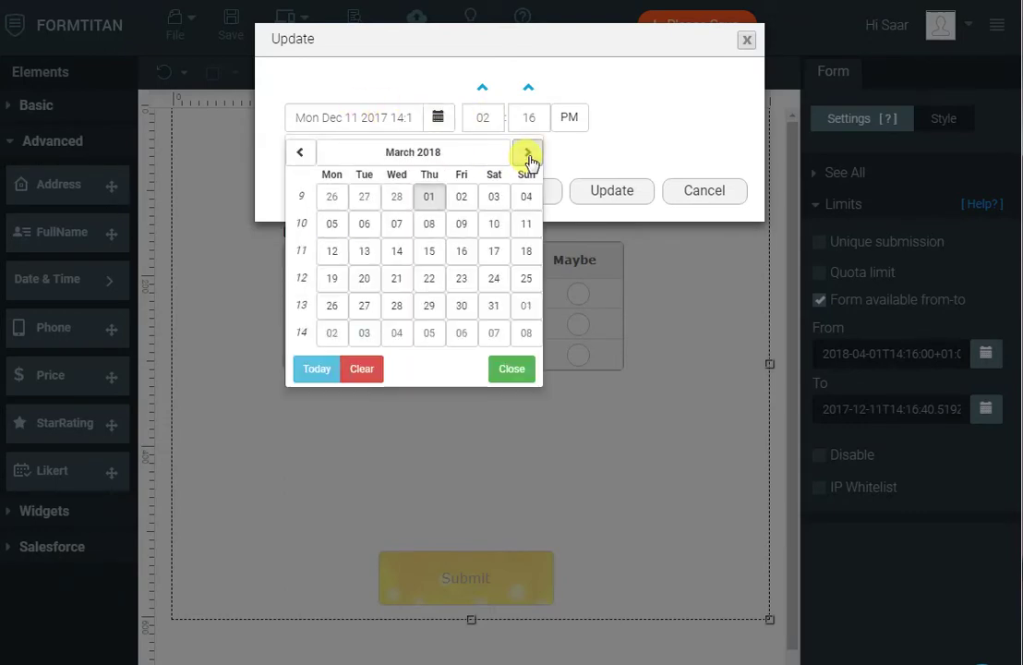
click(529, 157)
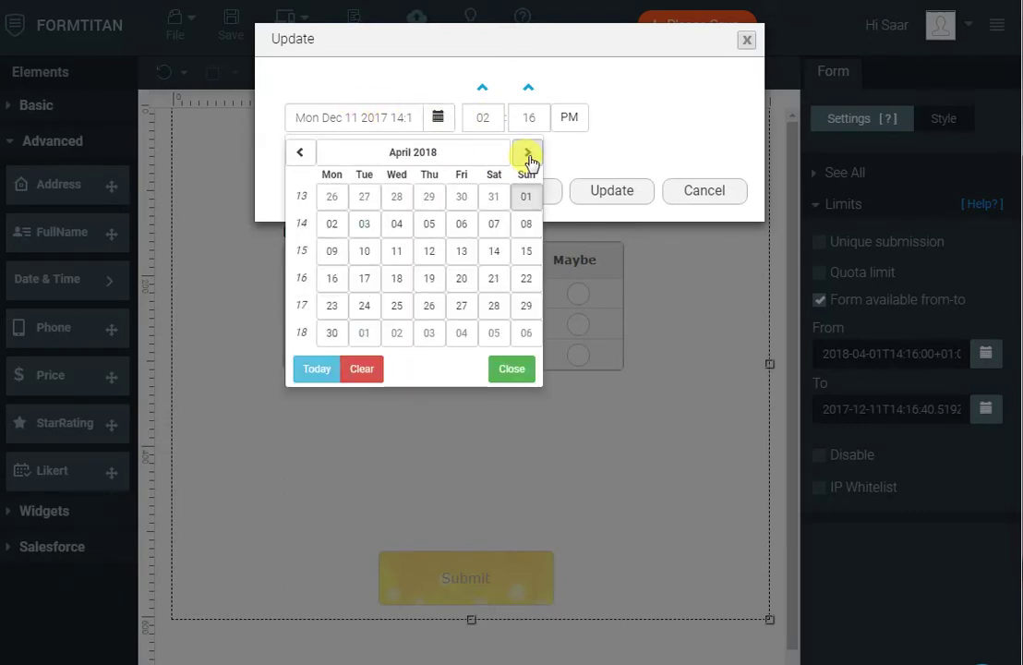
click(398, 224)
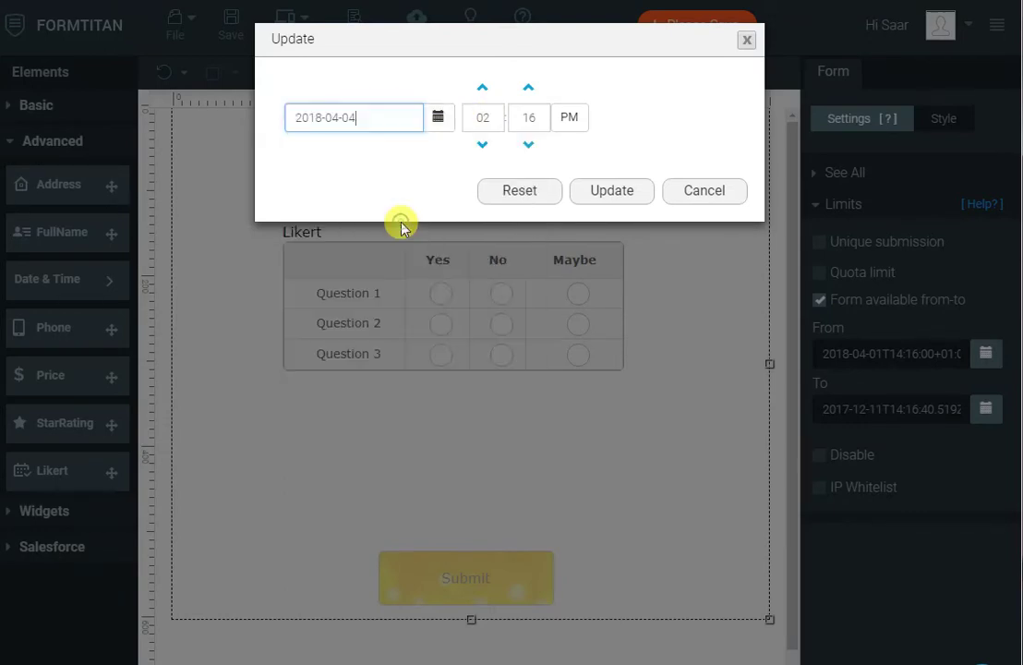
click(614, 192)
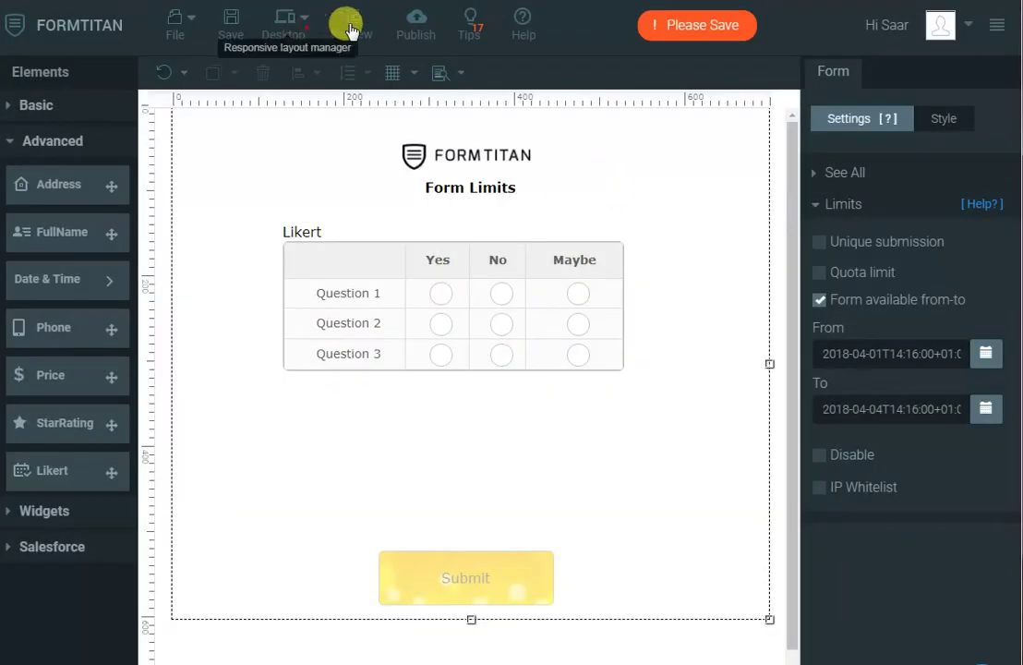
Publish the form, submit its live page without answering the questions, and return to the editor.
click(407, 30)
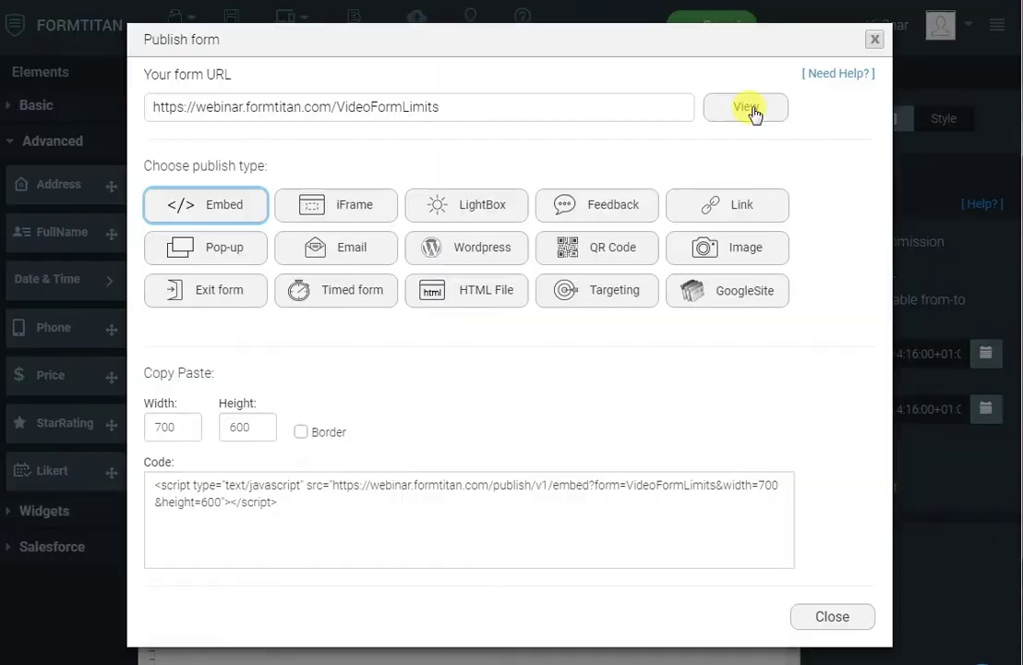
click(747, 107)
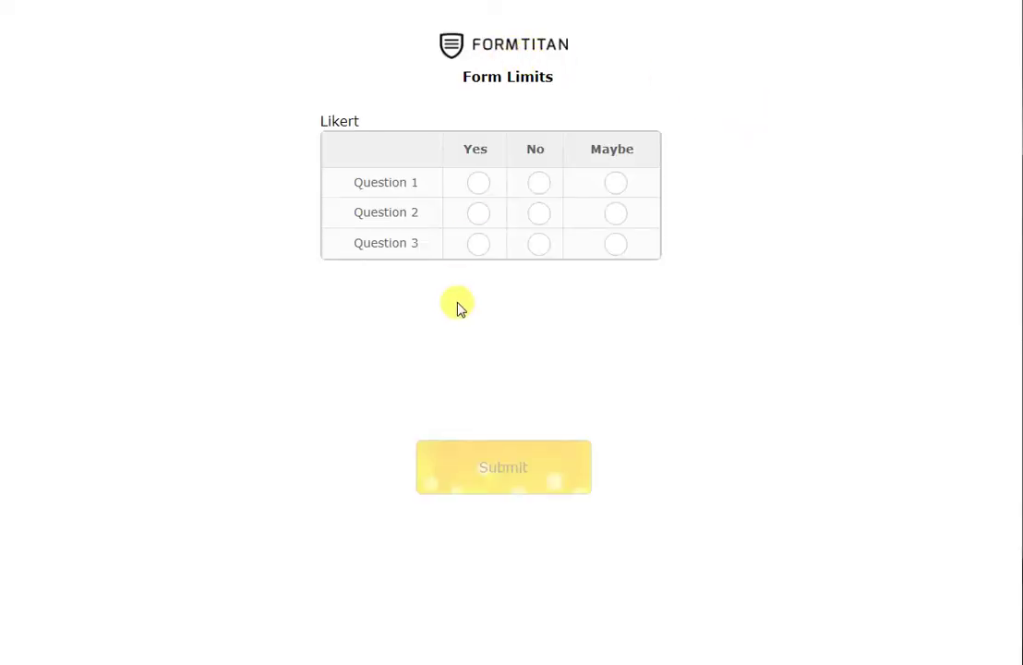
click(524, 456)
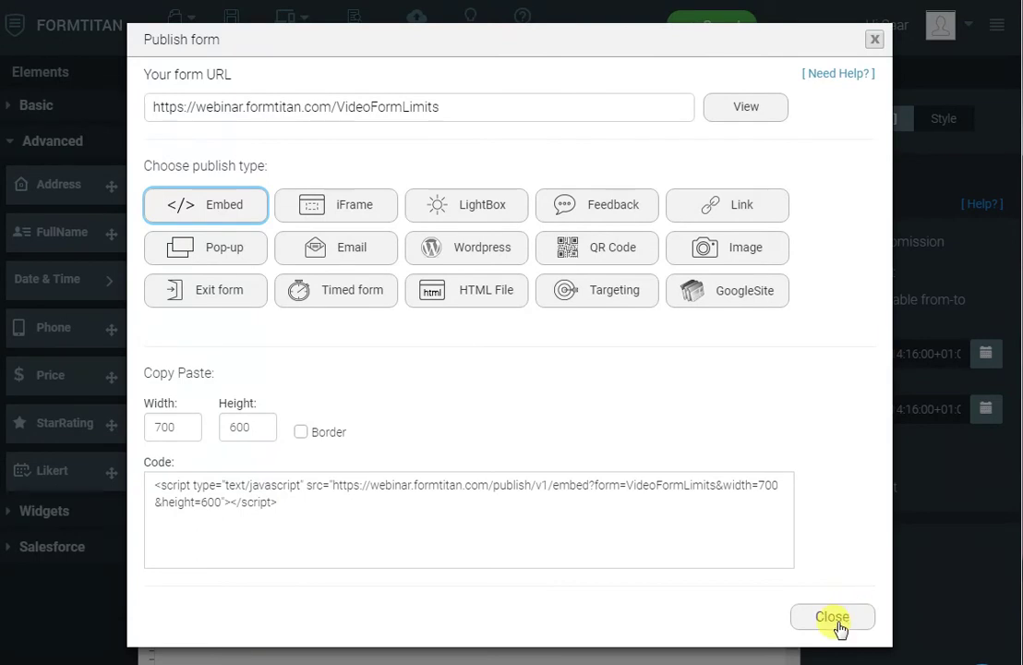
click(835, 621)
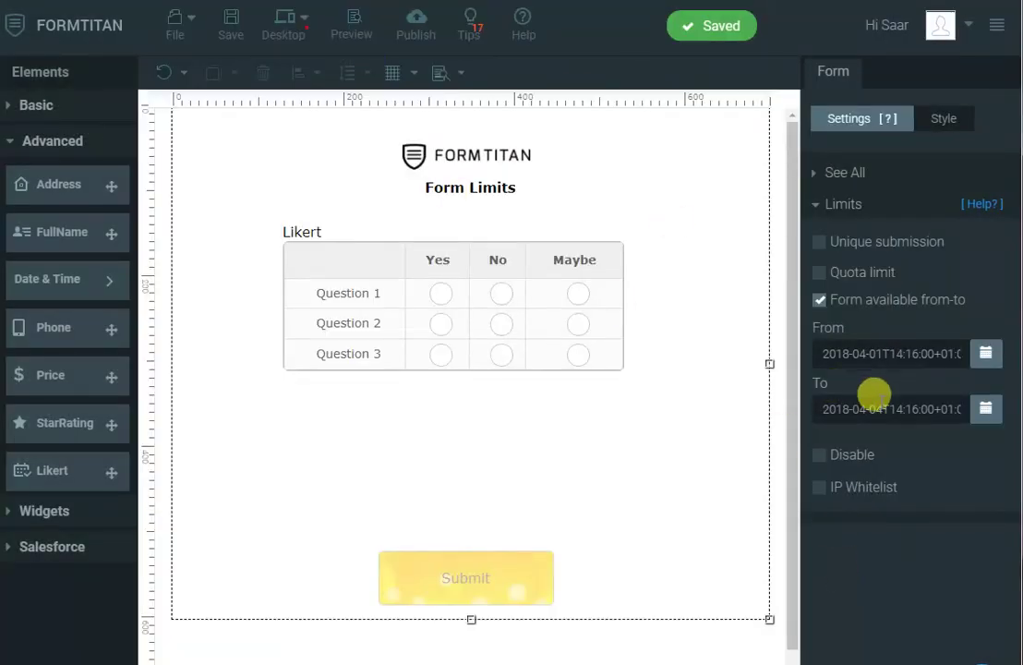
Change the form availability's To date to 2018-04-02.
click(971, 409)
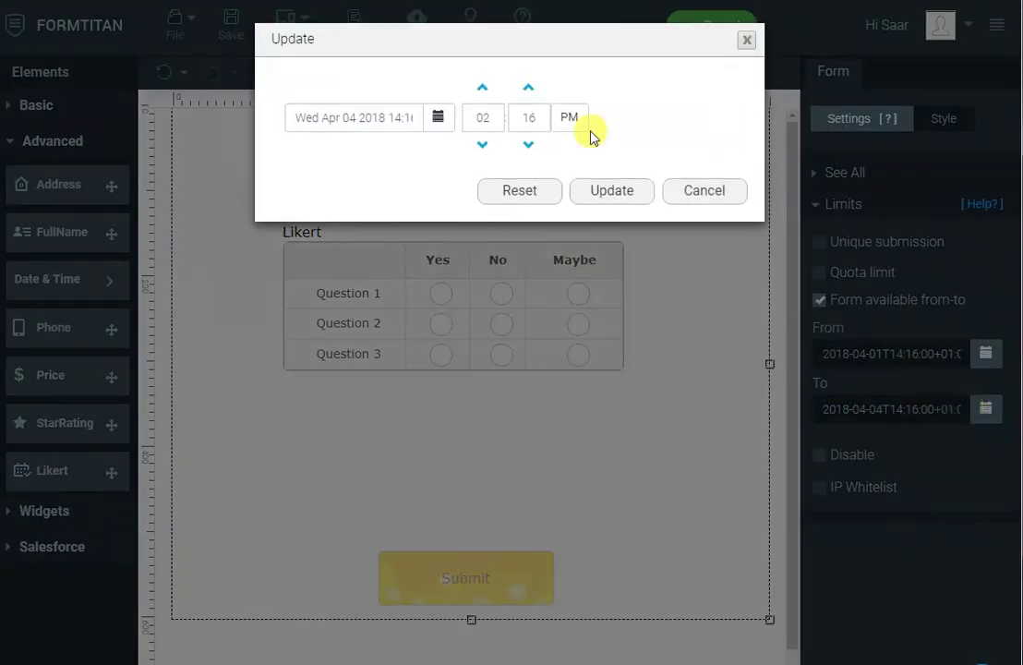
click(436, 119)
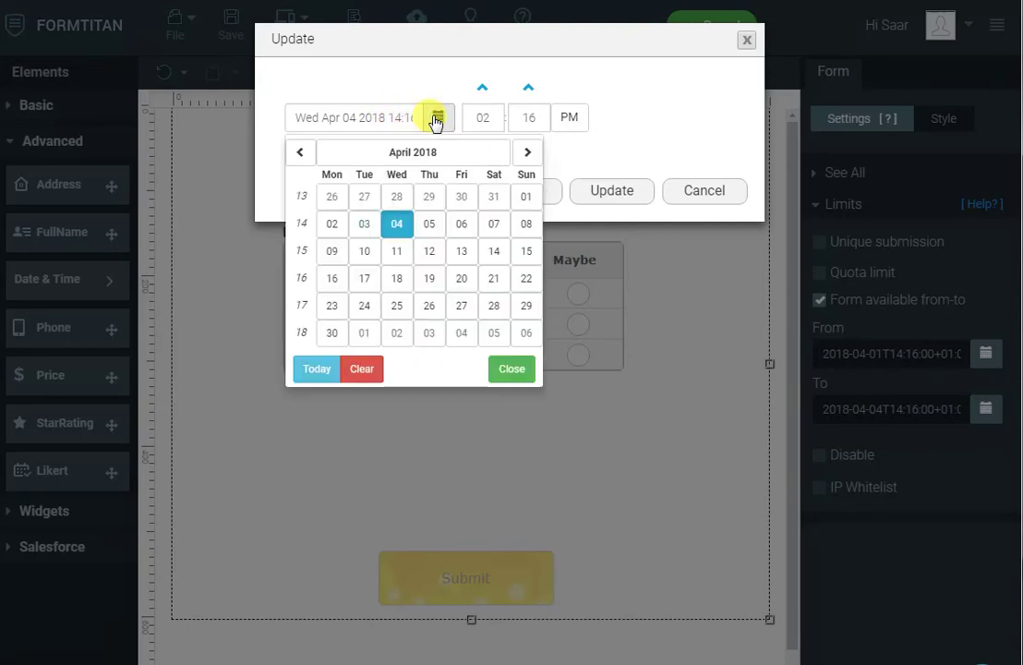
click(331, 223)
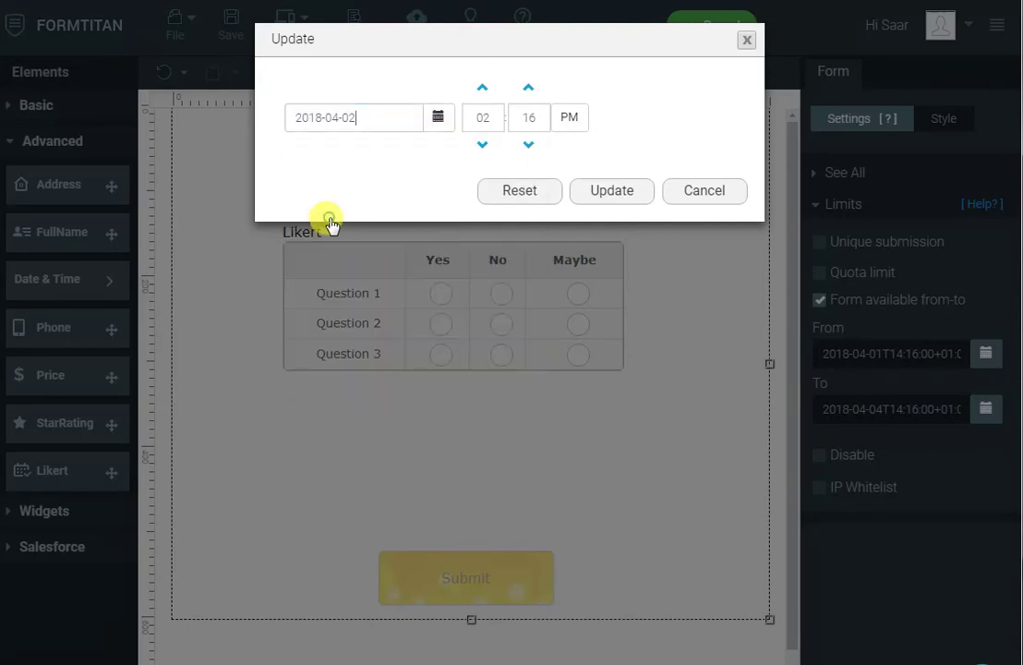
click(620, 197)
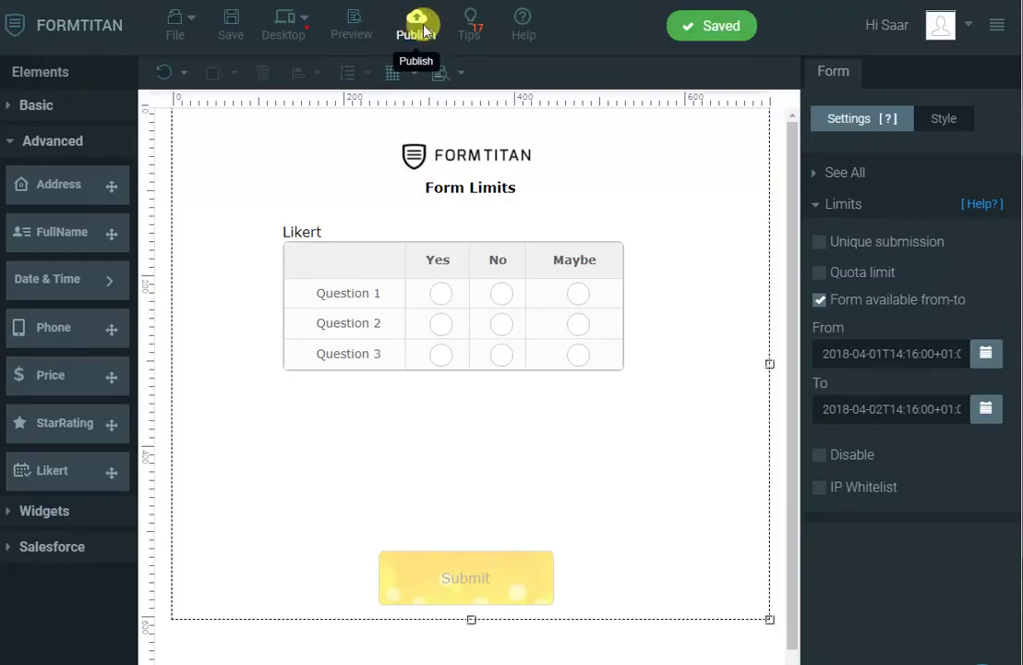
Check how the published form responds to the shortened date range, and turn off Form available from-to in the editor.
click(415, 28)
click(708, 178)
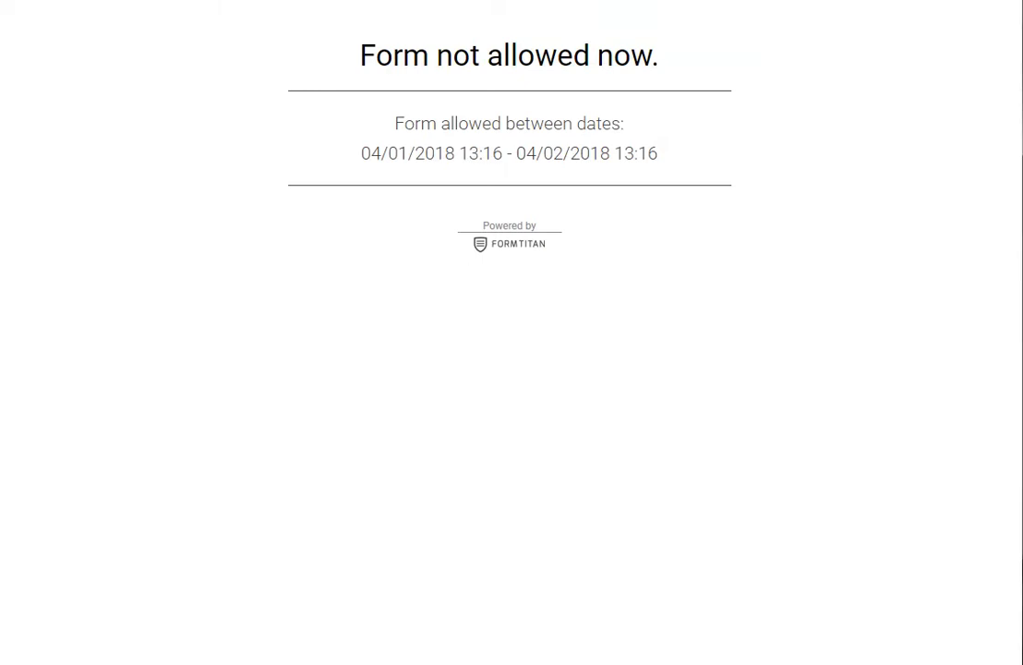
key(ctrl+w)
click(871, 38)
click(819, 301)
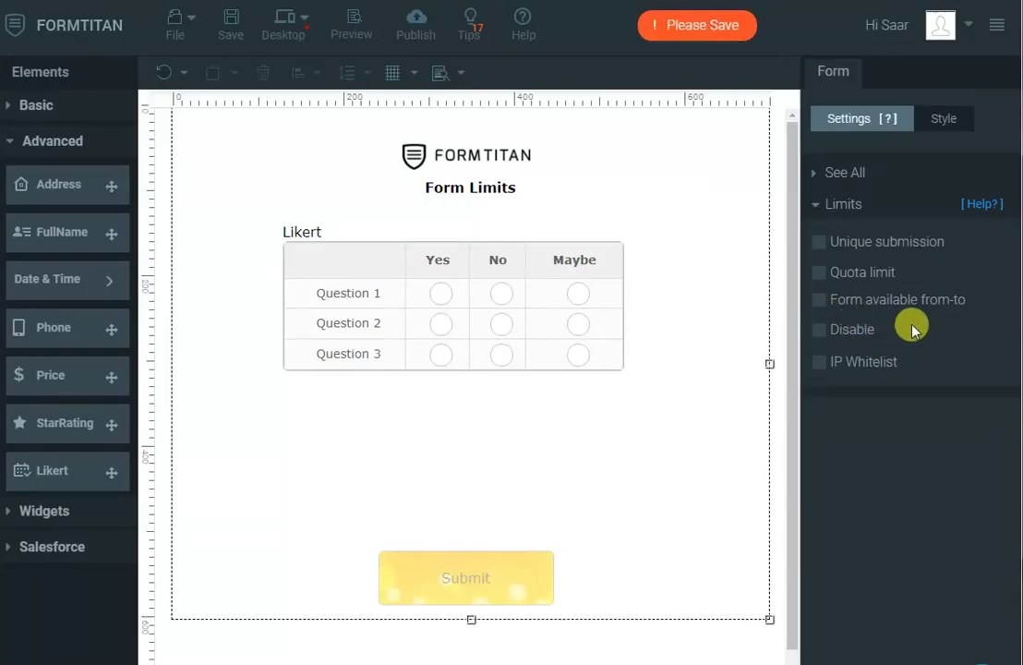